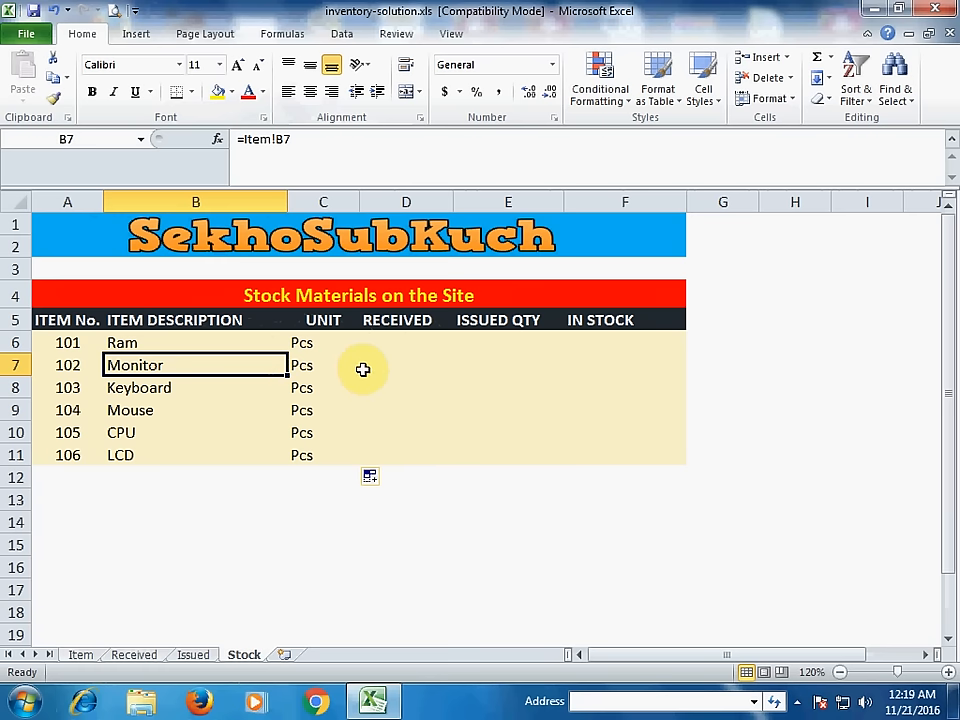
Step: Start a SUMIF formula in the Ram row's RECEIVED cell D6, using C6:C10 on the Received sheet as the range
left_click(296, 338)
left_click(386, 340)
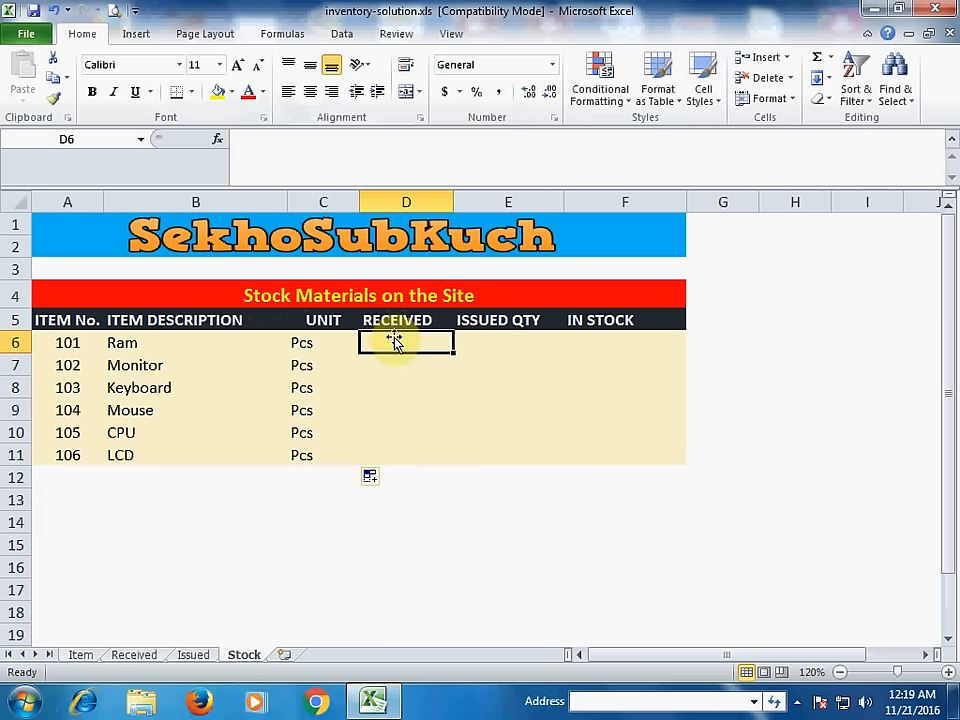
left_click(165, 347)
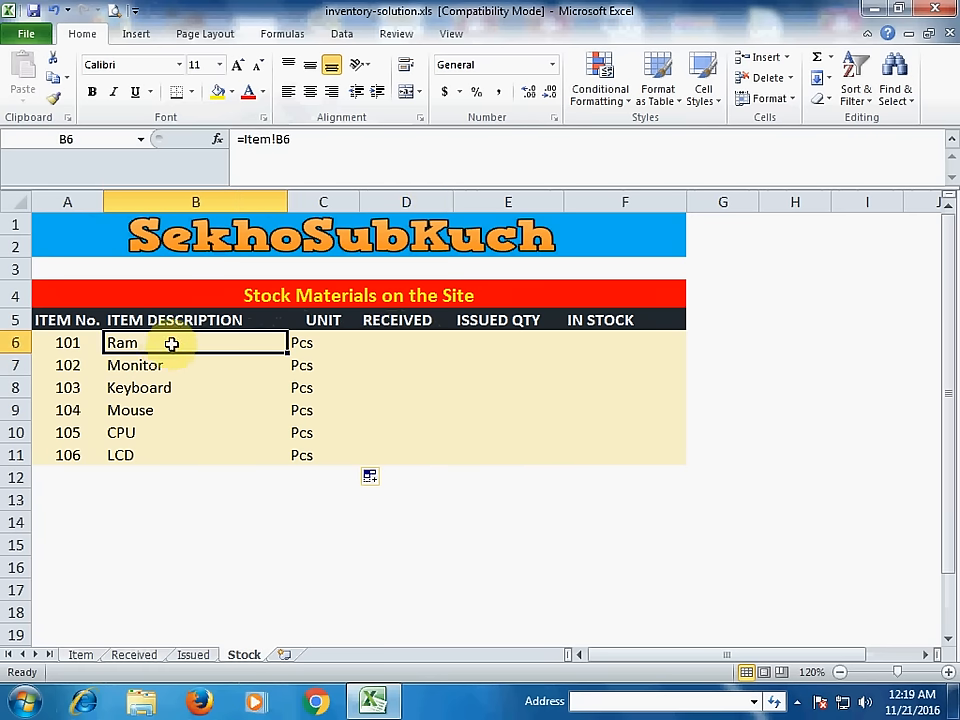
left_click(381, 350)
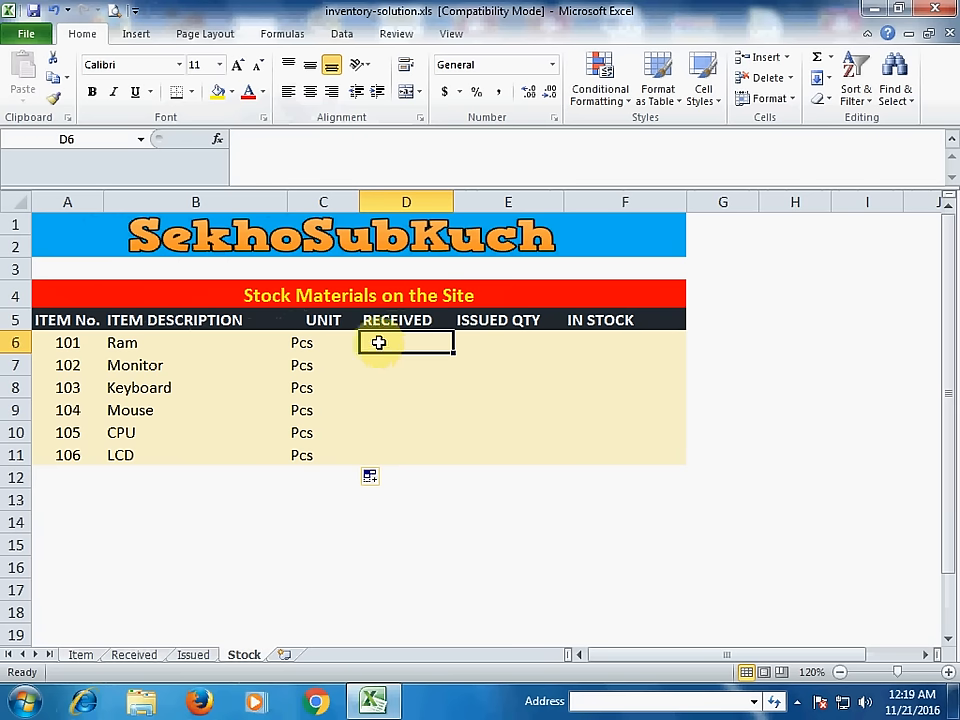
type("=")
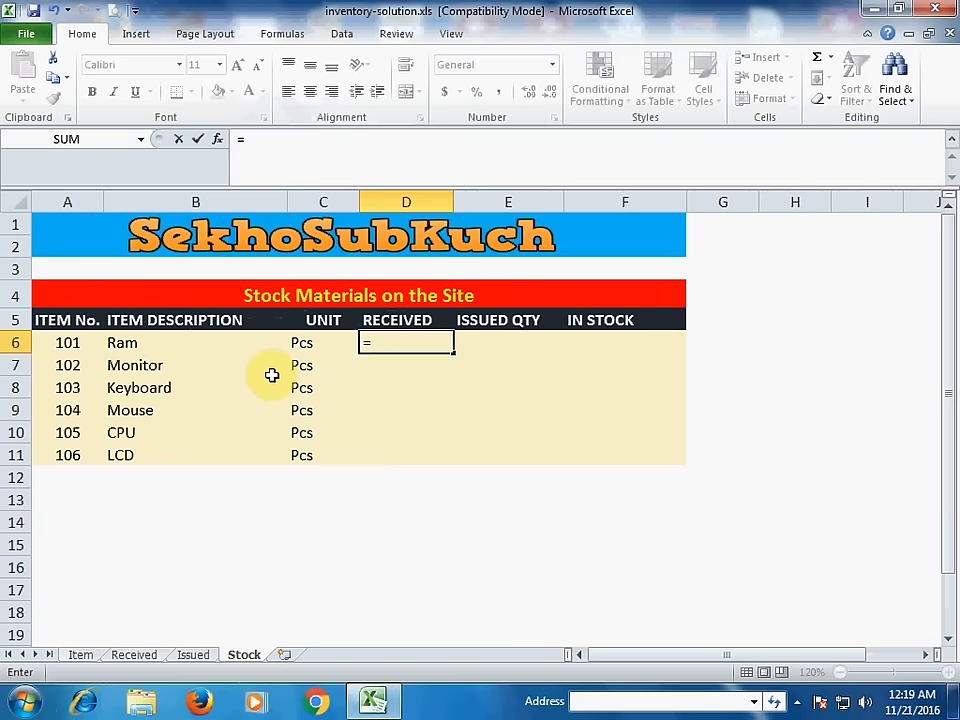
type("SUM")
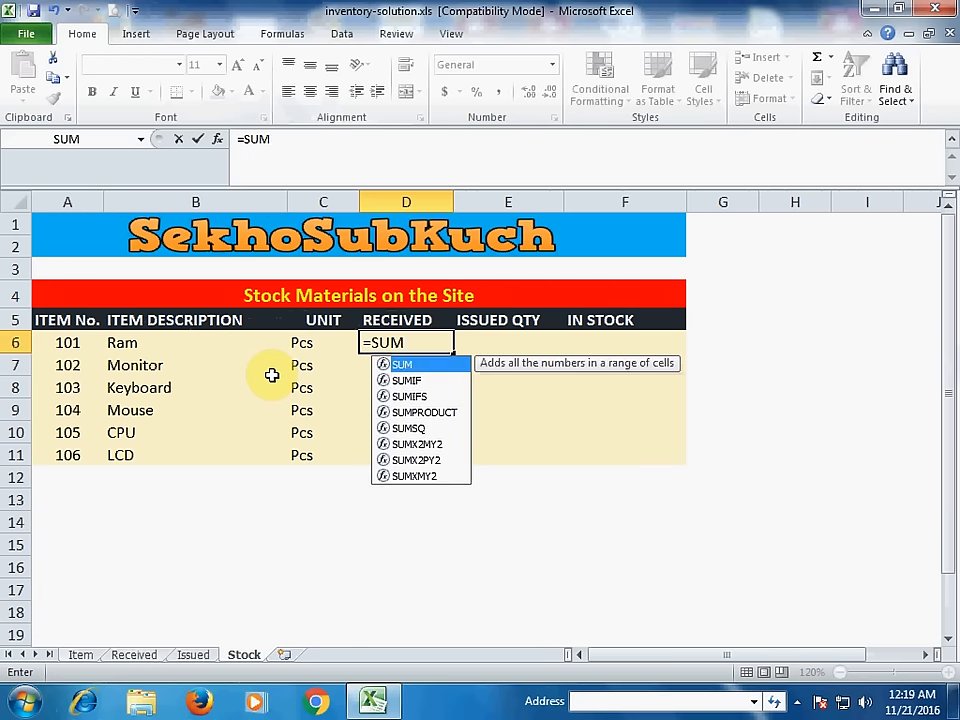
type("IF(")
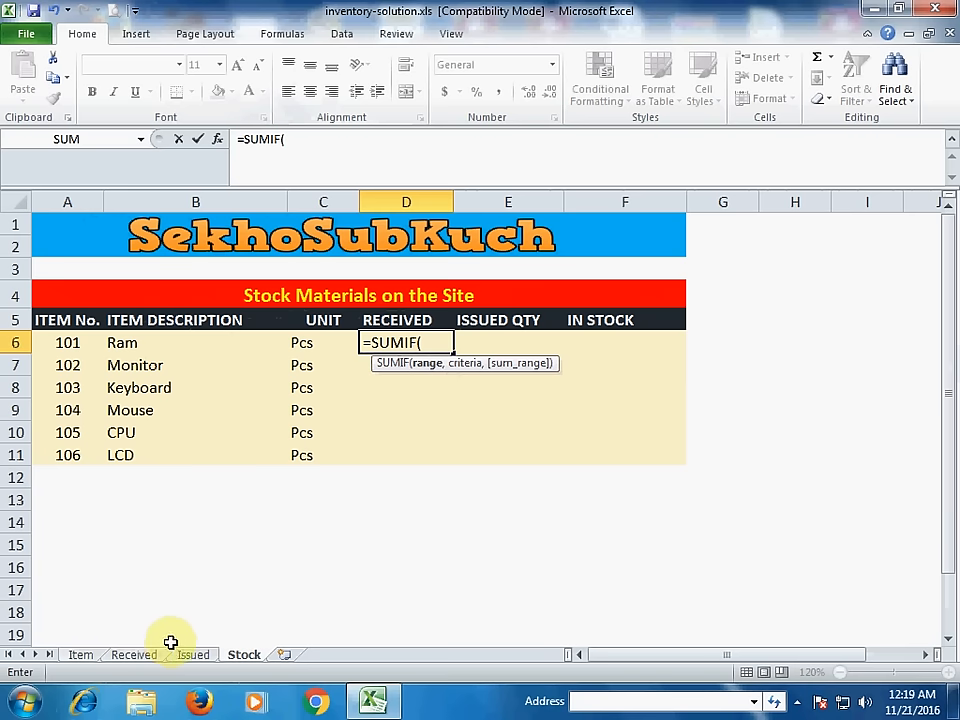
left_click(141, 655)
left_click_drag(228, 342, 231, 425)
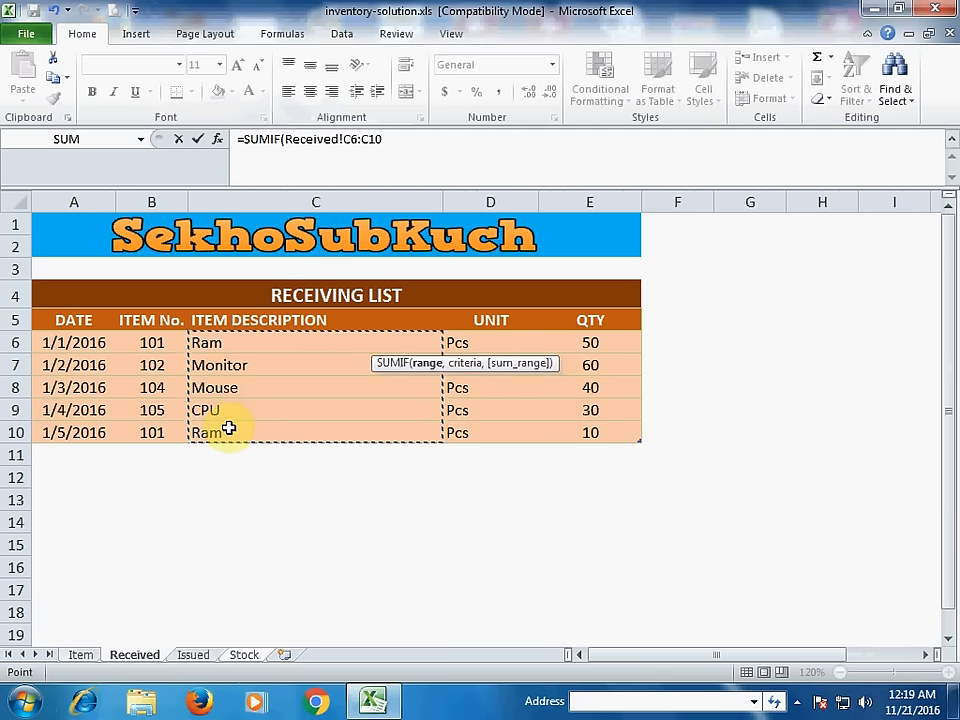
Step: Make the C6:C10 criteria range in the D6 formula absolute as $C$6:$C$10
key("Return")
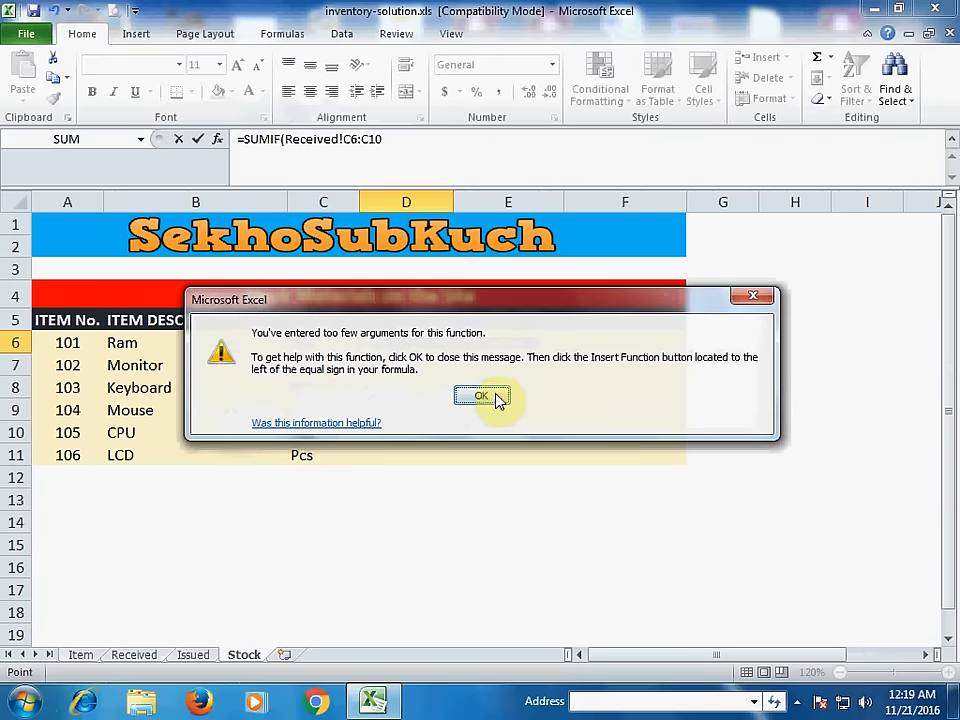
left_click(486, 392)
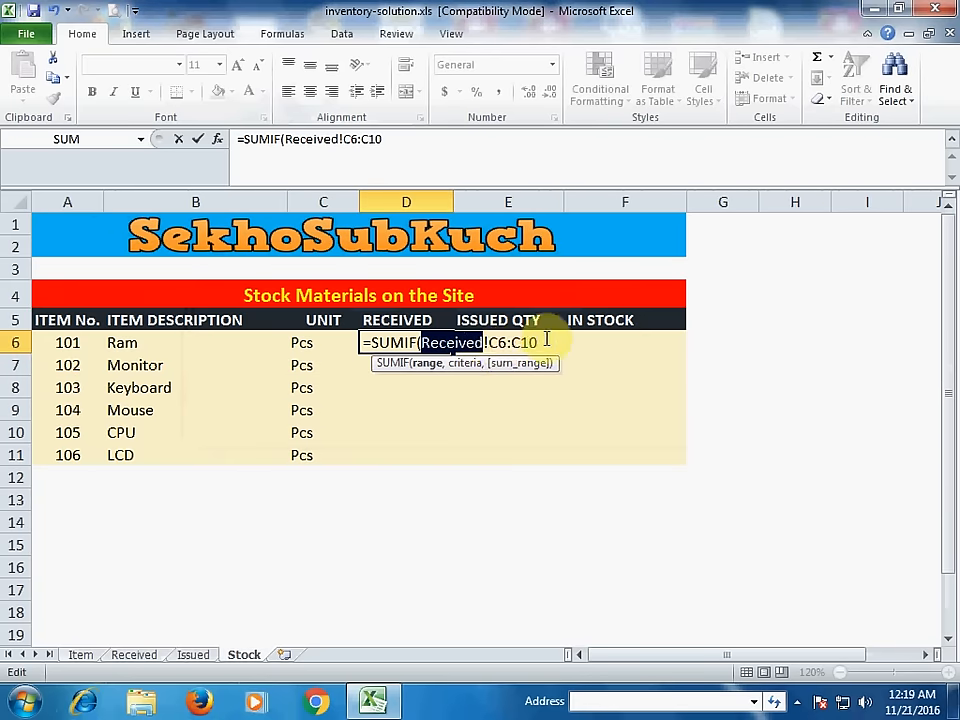
left_click(513, 343)
left_click_drag(513, 343, 490, 343)
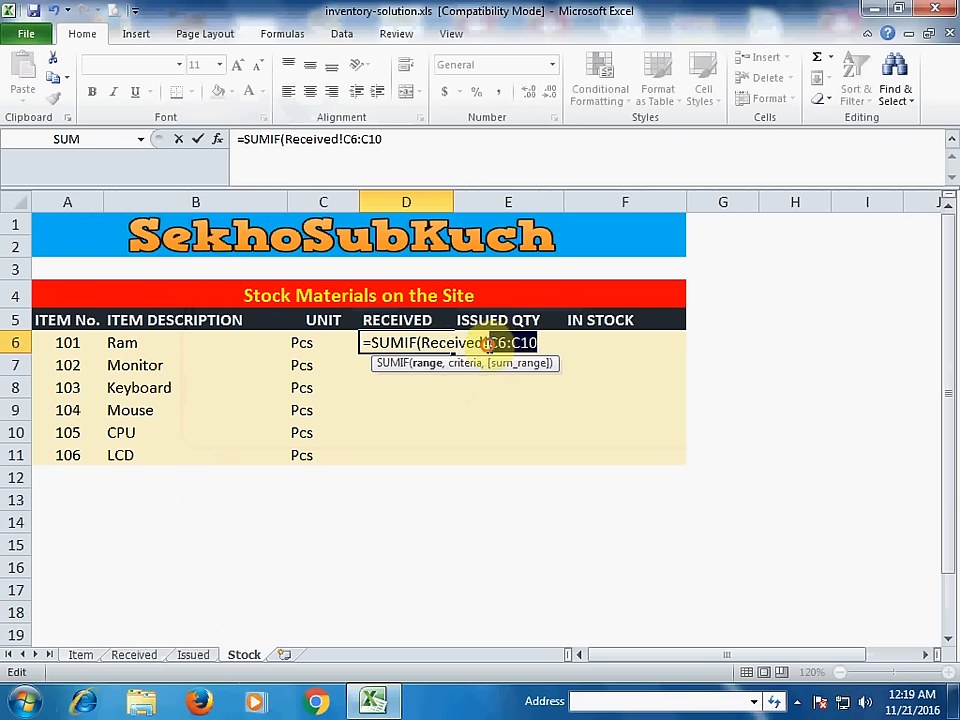
key("F4")
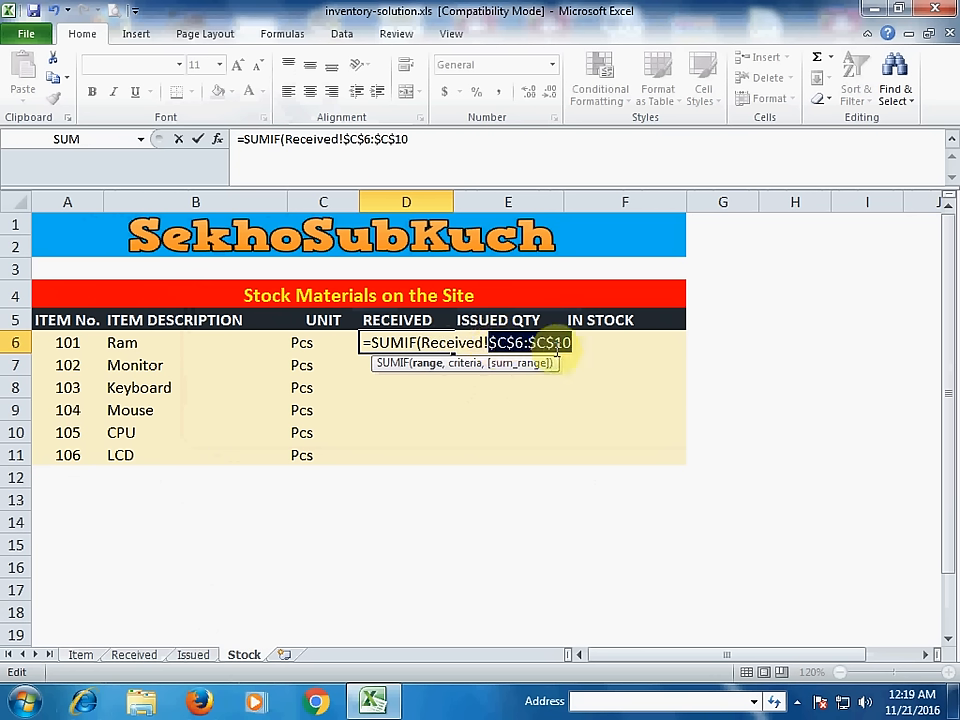
left_click(577, 343)
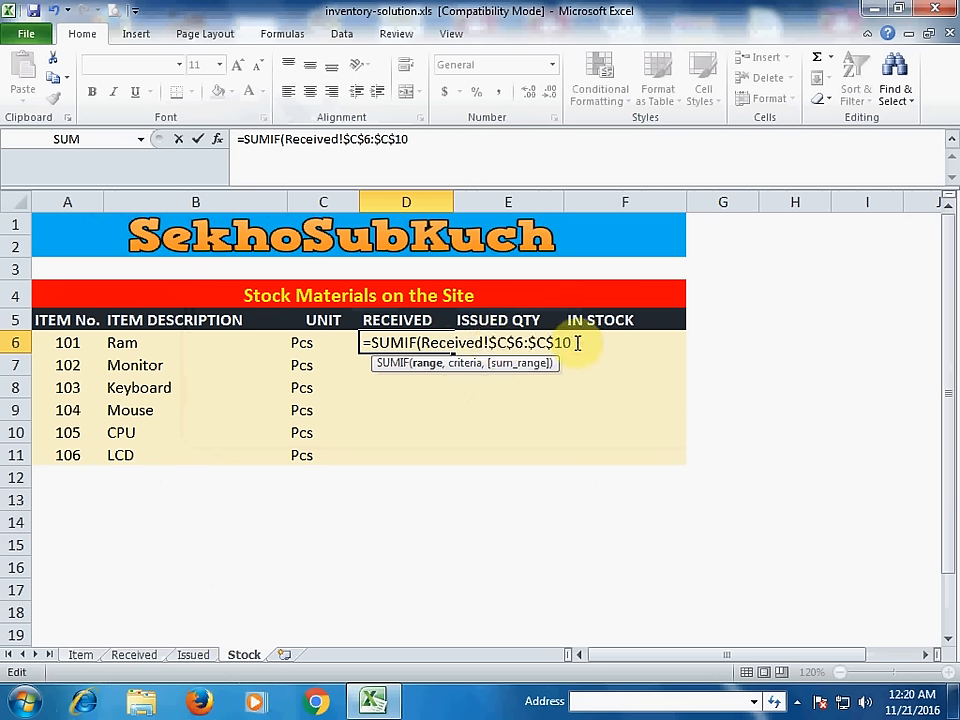
Step: Complete the D6 SUMIF with Stock cell B6 as the criteria and Received!E6:E10 as the sum range
type(",")
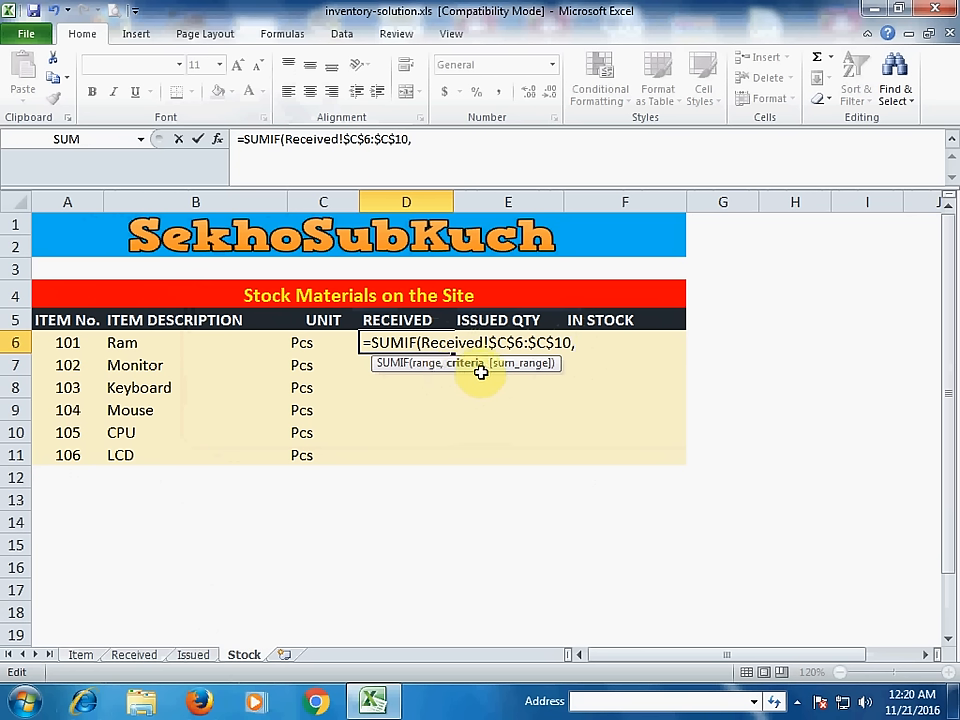
left_click(134, 346)
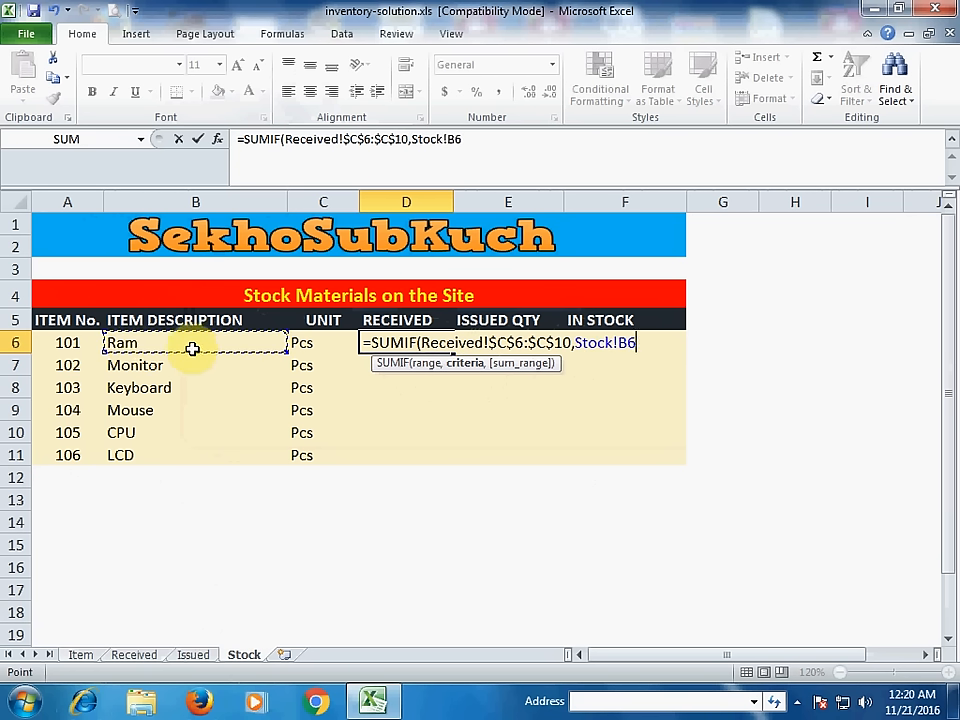
type(",")
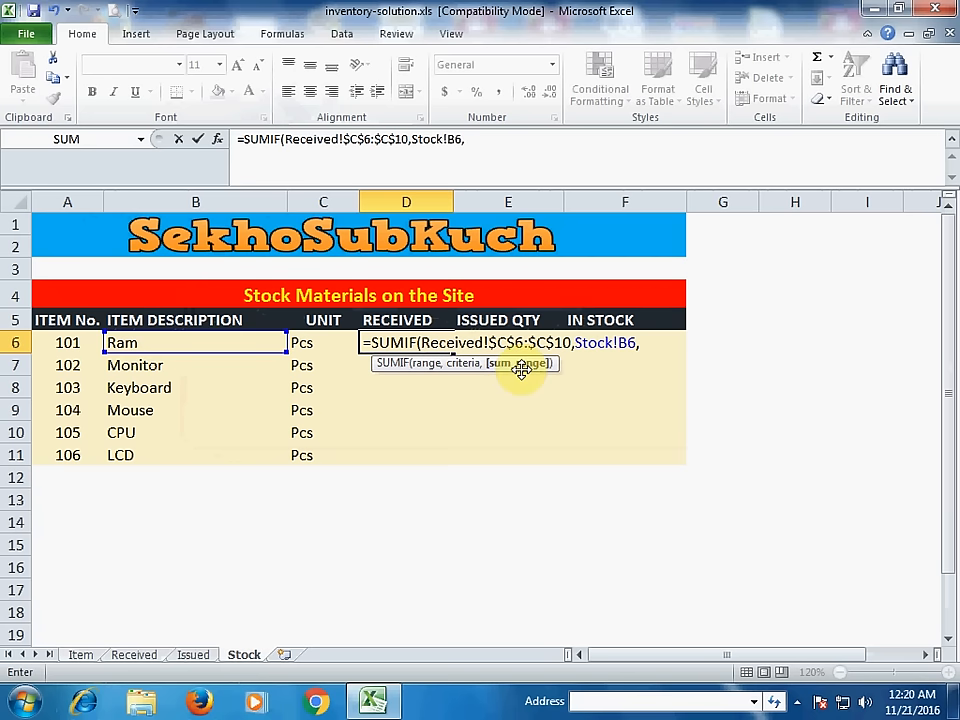
left_click(140, 655)
left_click_drag(596, 342, 598, 429)
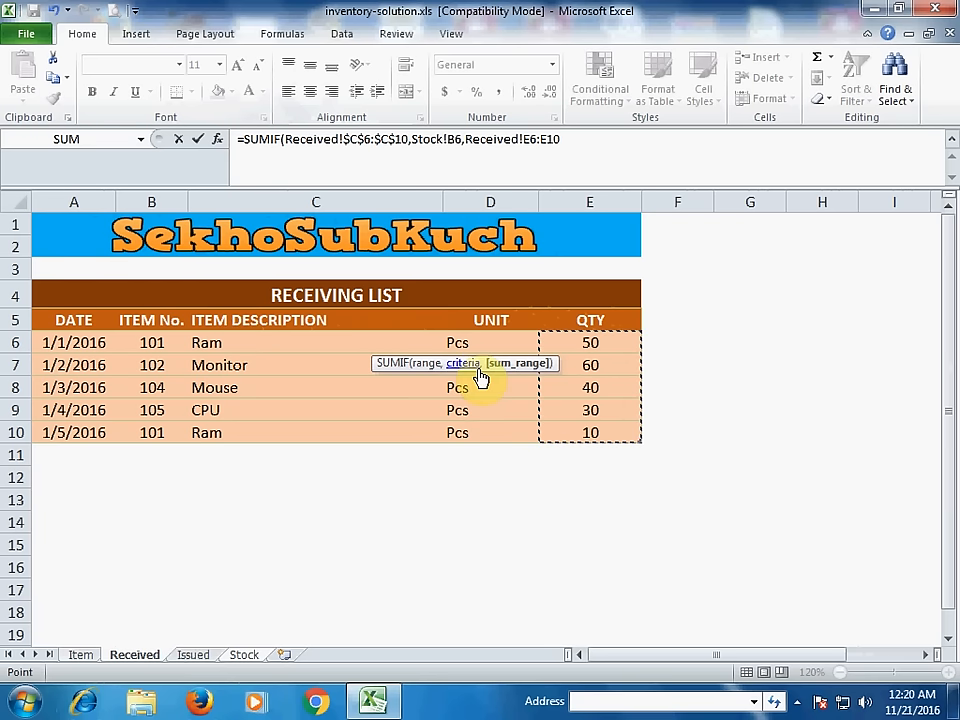
key("Return")
Step: Make the sum range in the D6 SUMIF formula absolute as $E$6:$E$10
double_click(441, 343)
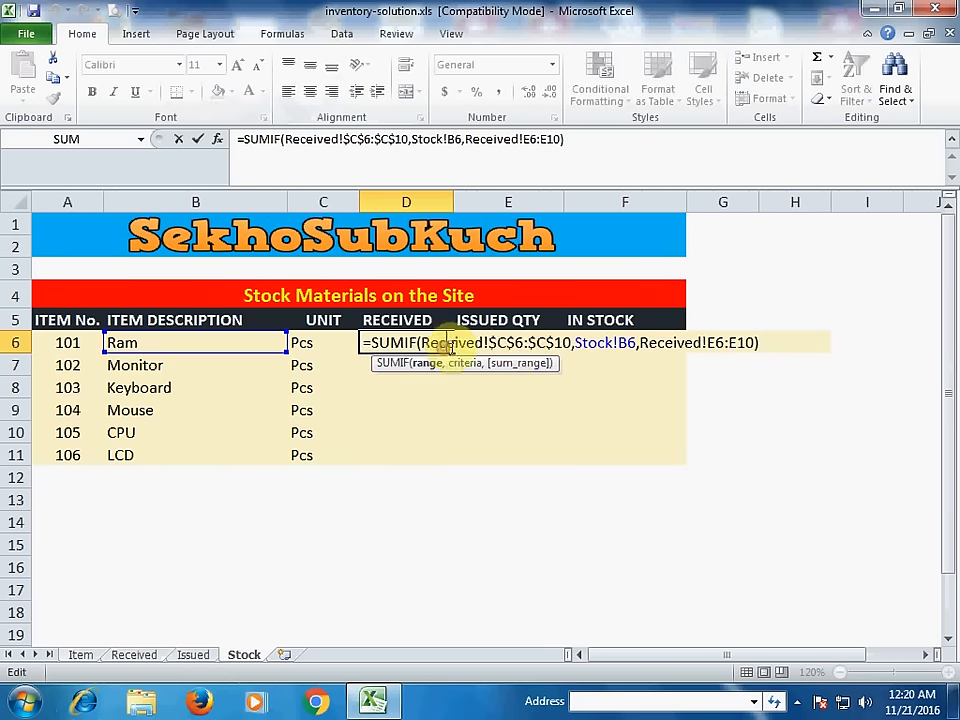
left_click_drag(708, 343, 745, 344)
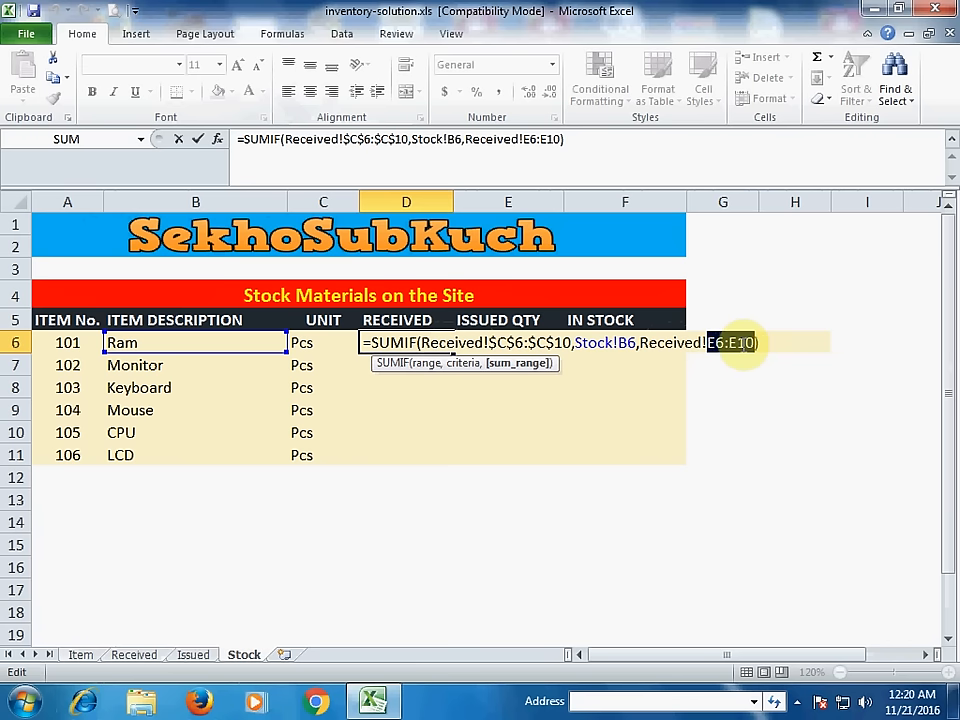
key("F4")
left_click(804, 344)
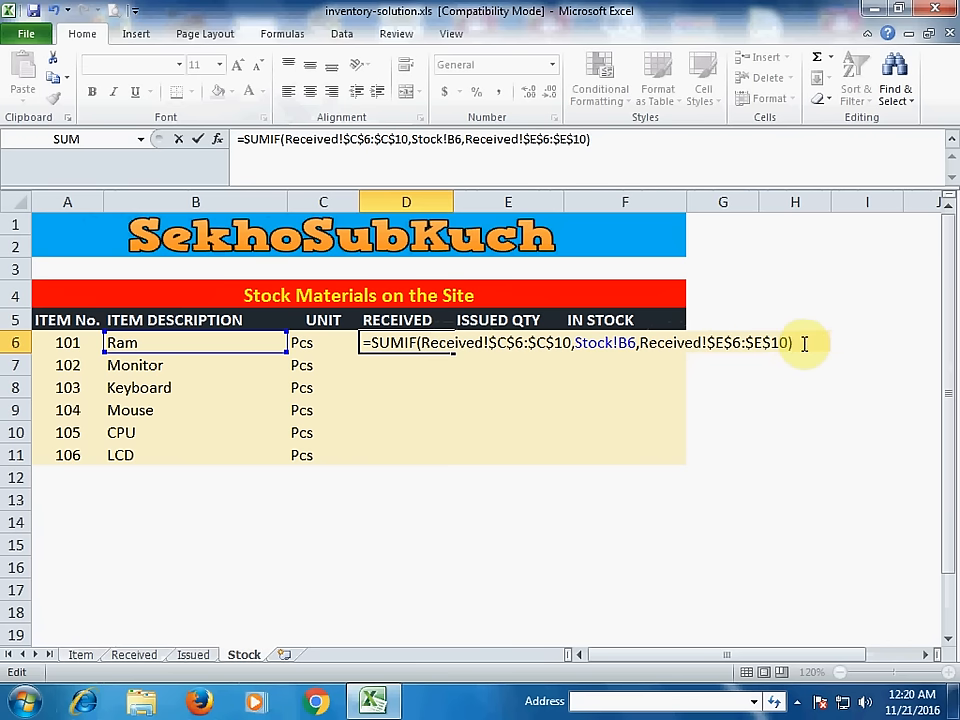
key("Return")
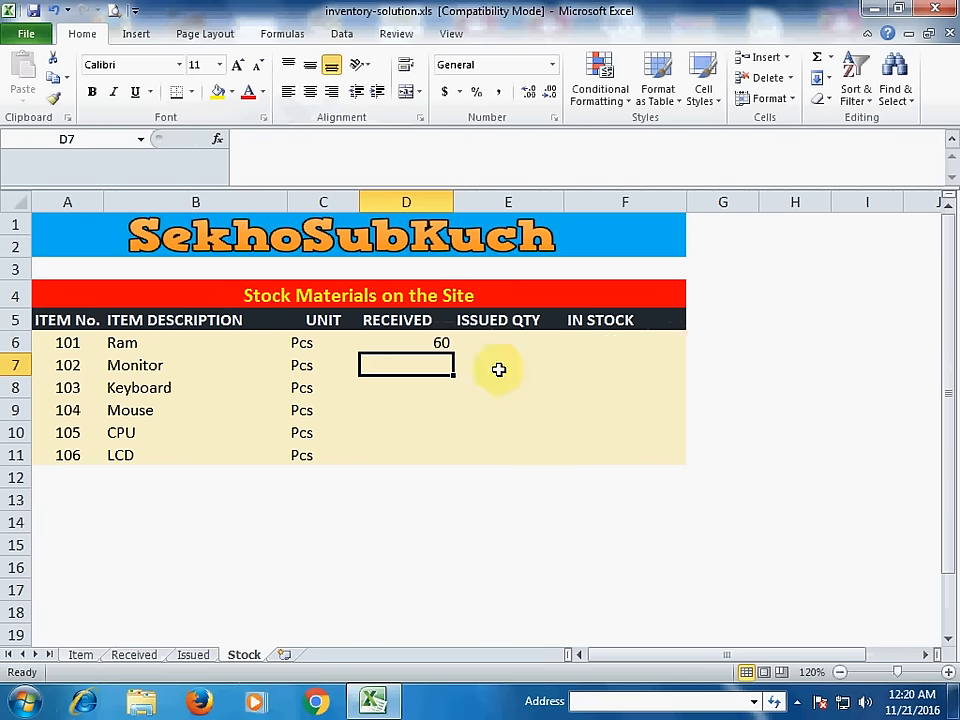
Step: Check the Ram total against the Received sheet and fill the D6 formula down to D11 on the Stock sheet
left_click(435, 343)
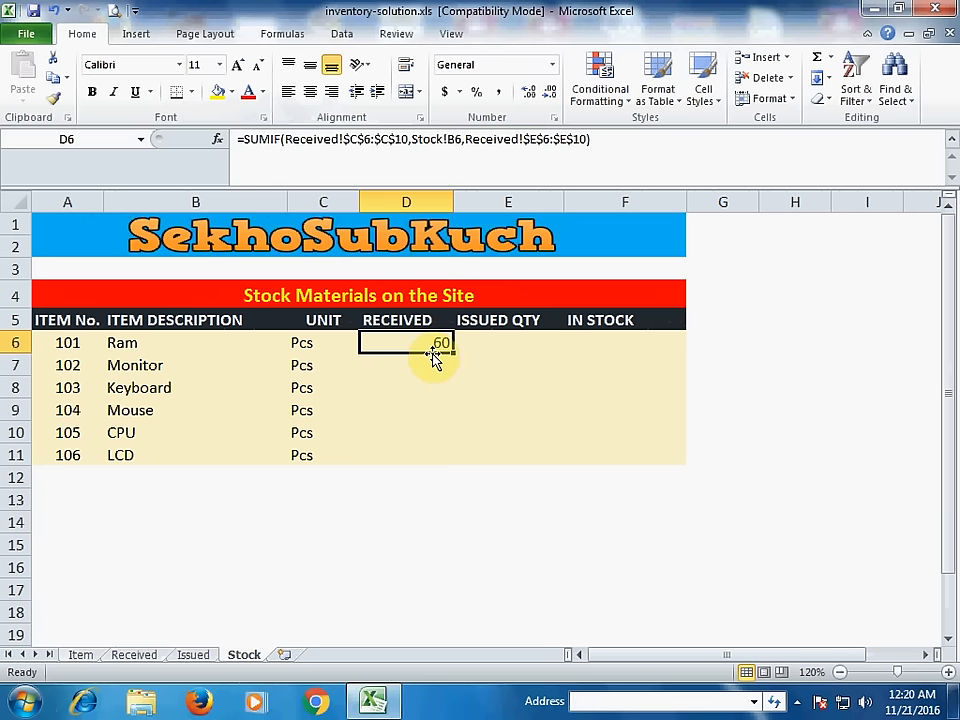
left_click(135, 653)
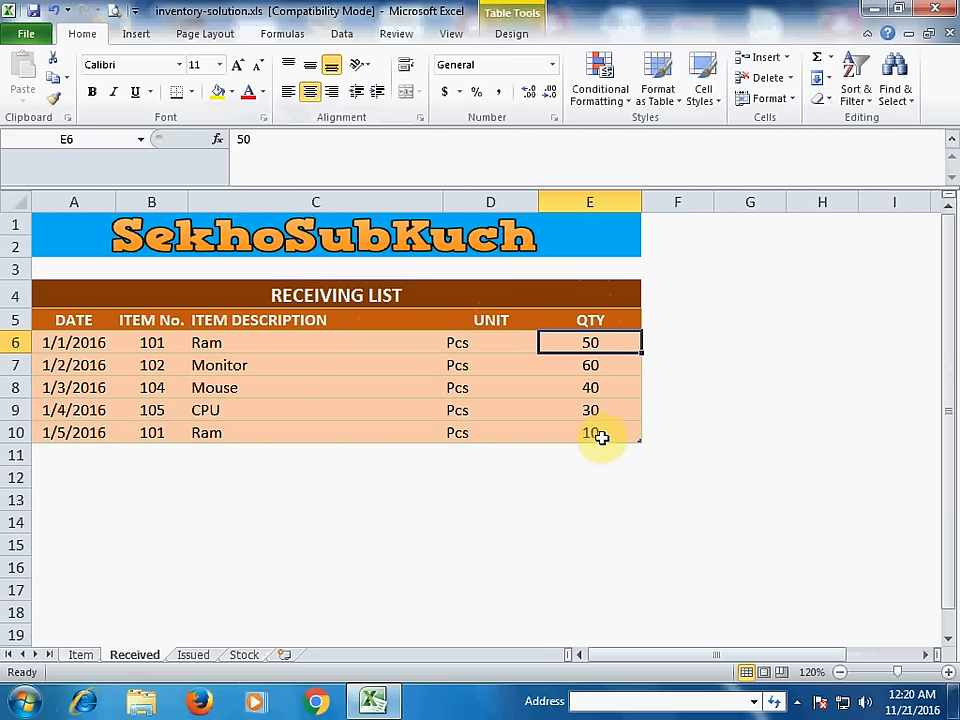
left_click(246, 654)
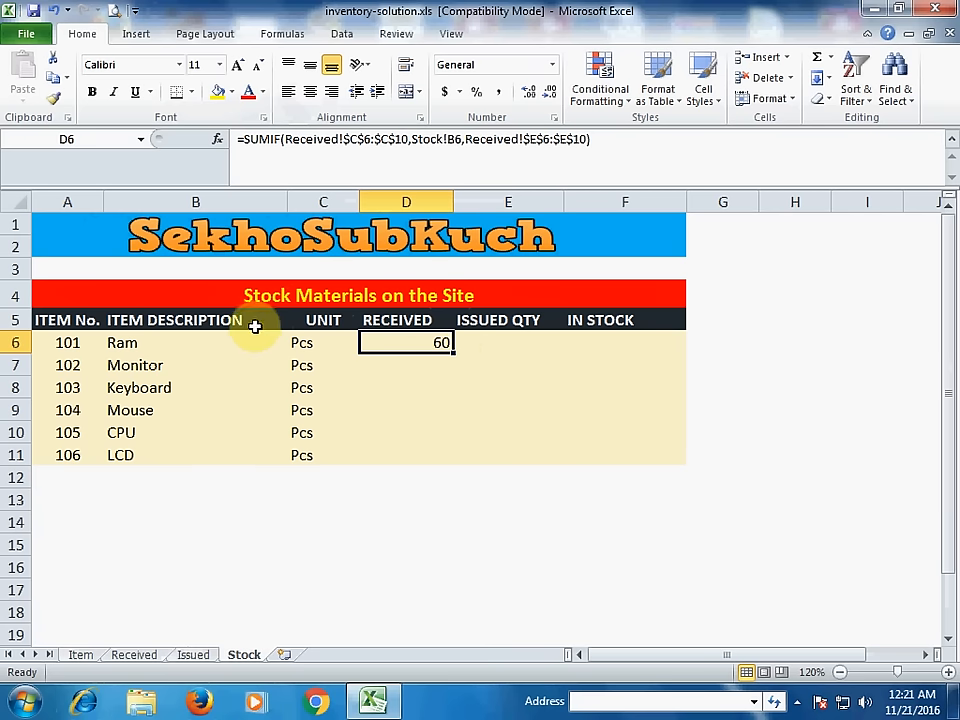
left_click_drag(455, 354, 453, 460)
Step: Compare the Monitor and Mouse received totals on the Stock sheet with their quantities on the Received sheet
left_click(421, 364)
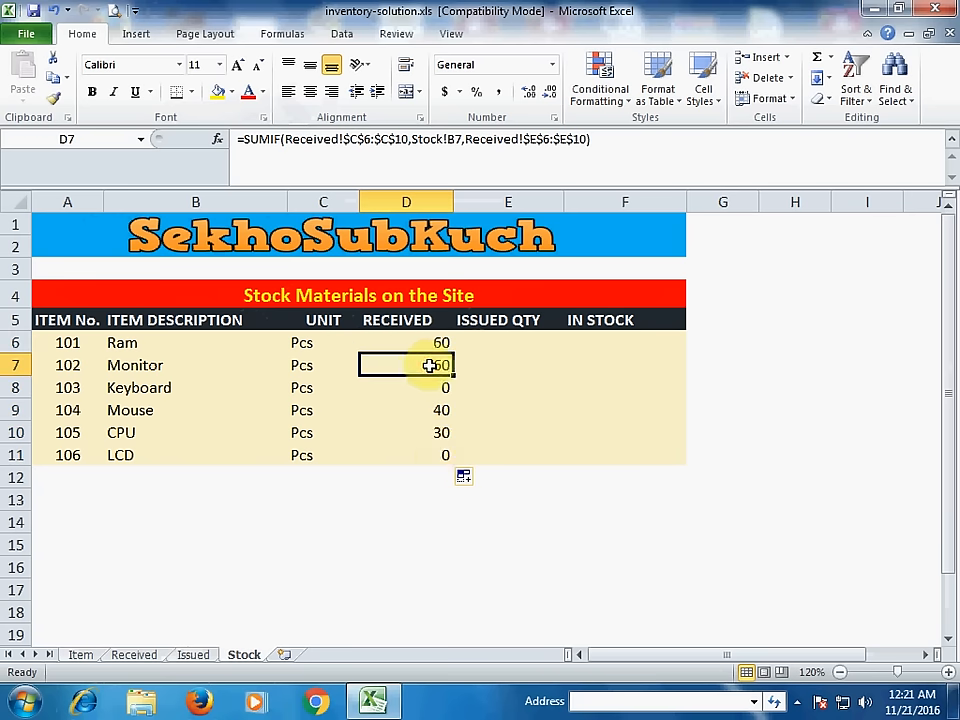
left_click(435, 412)
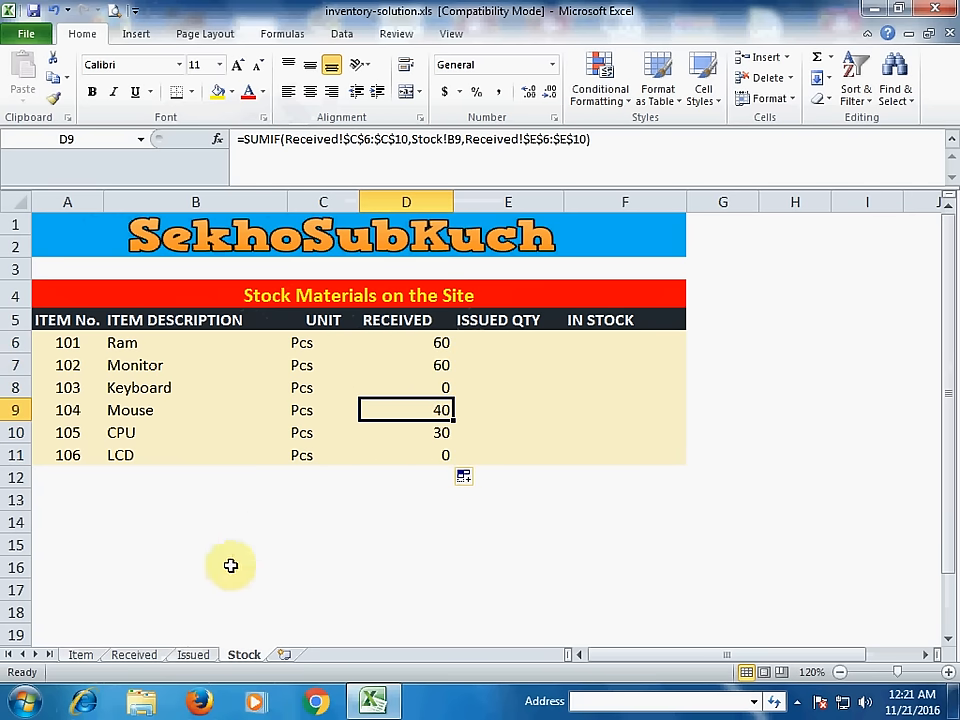
left_click(136, 655)
left_click(591, 364)
left_click(241, 654)
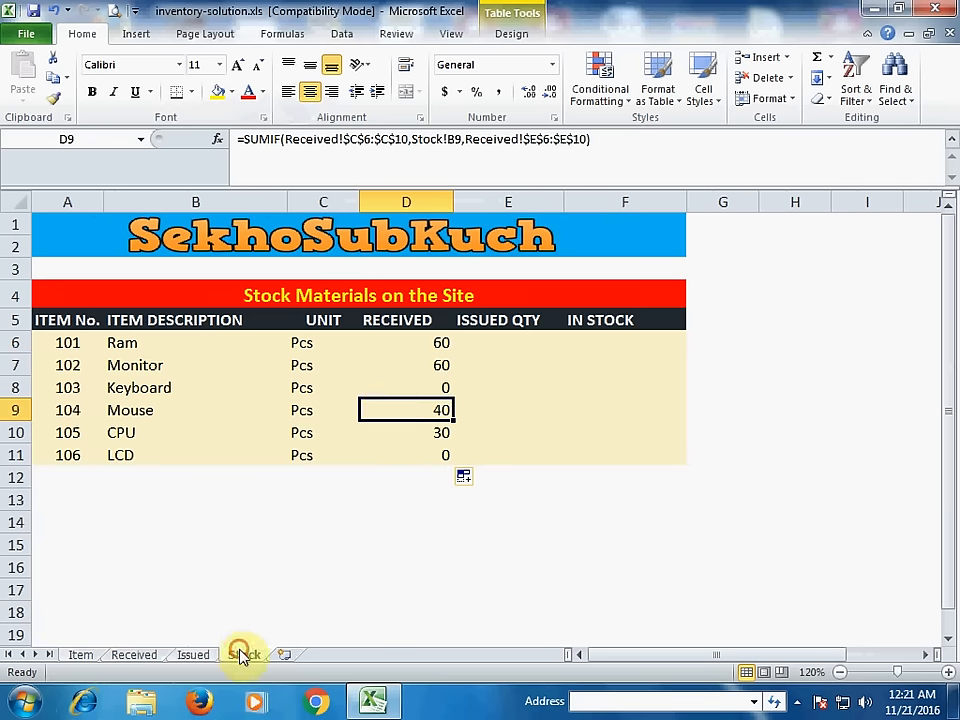
left_click(436, 368)
left_click(439, 411)
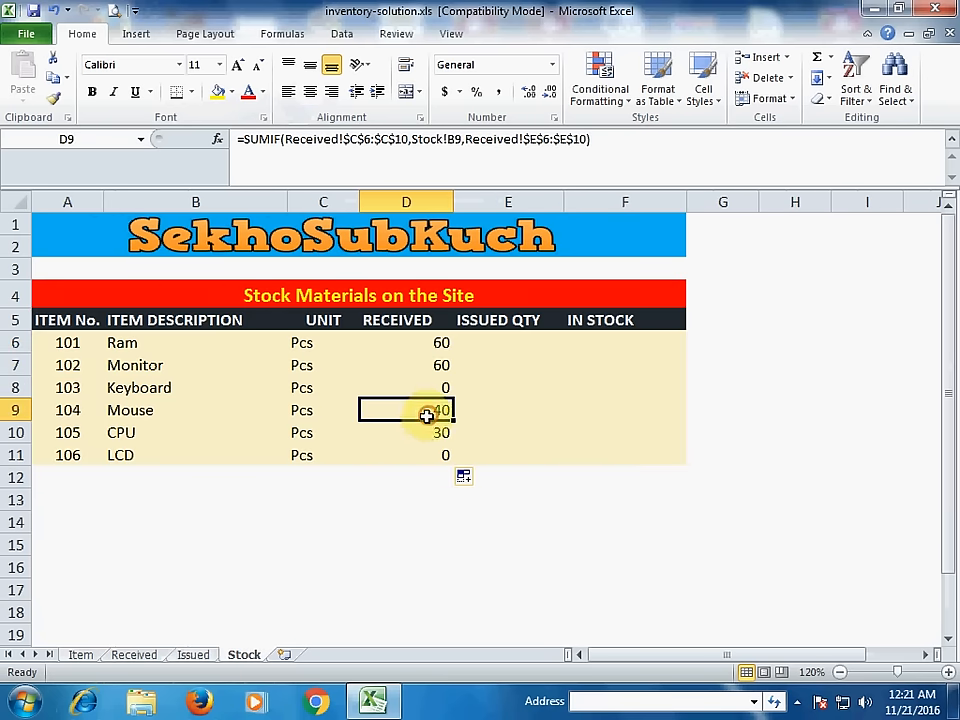
left_click(134, 655)
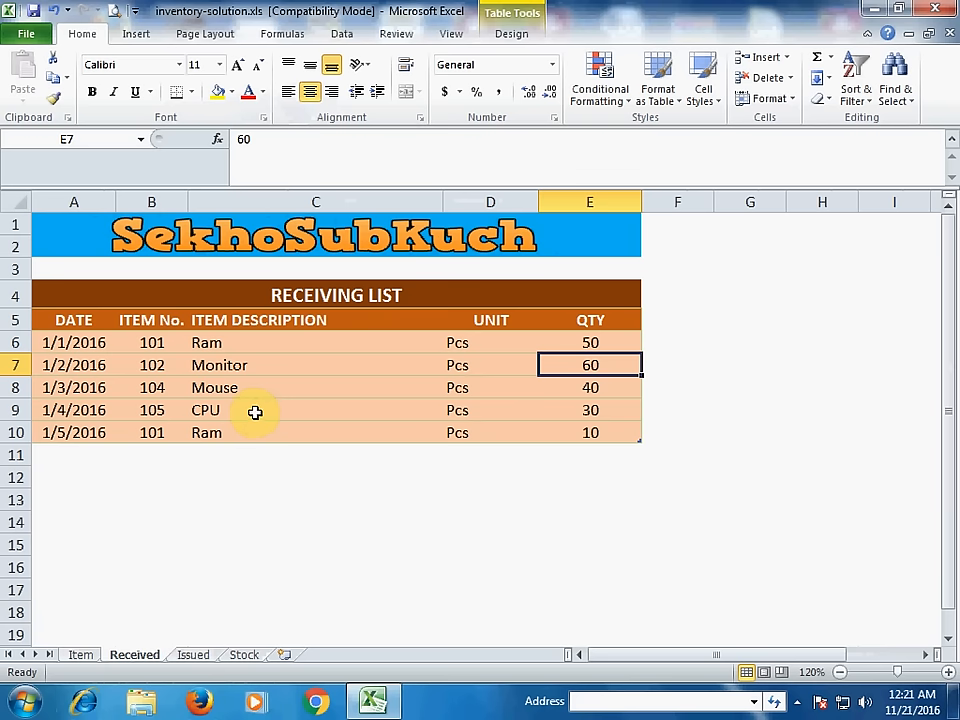
left_click(577, 389)
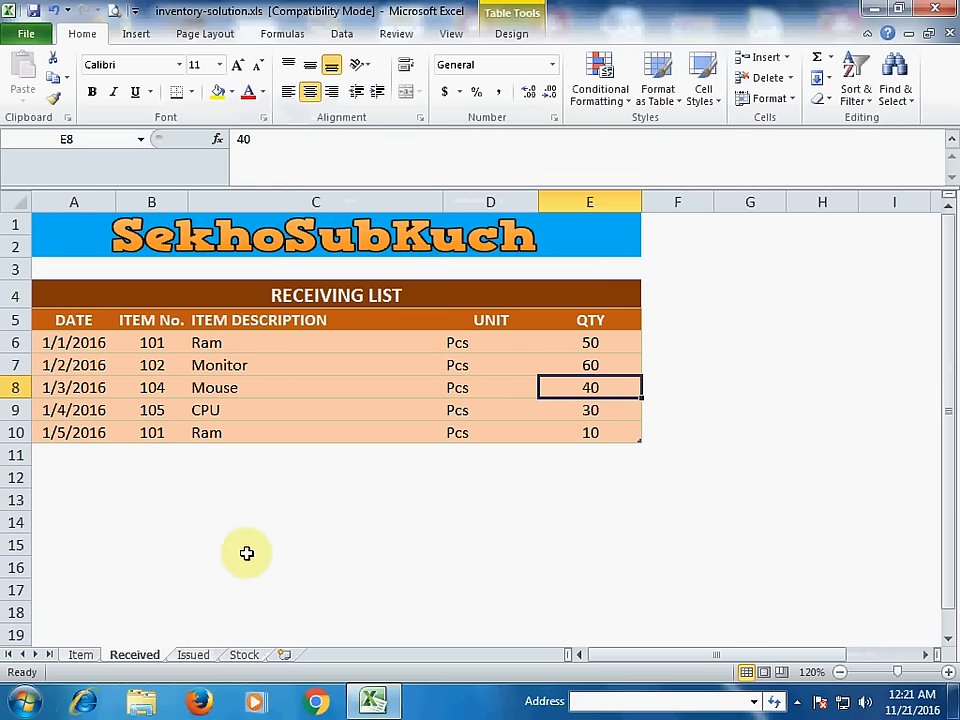
left_click(246, 656)
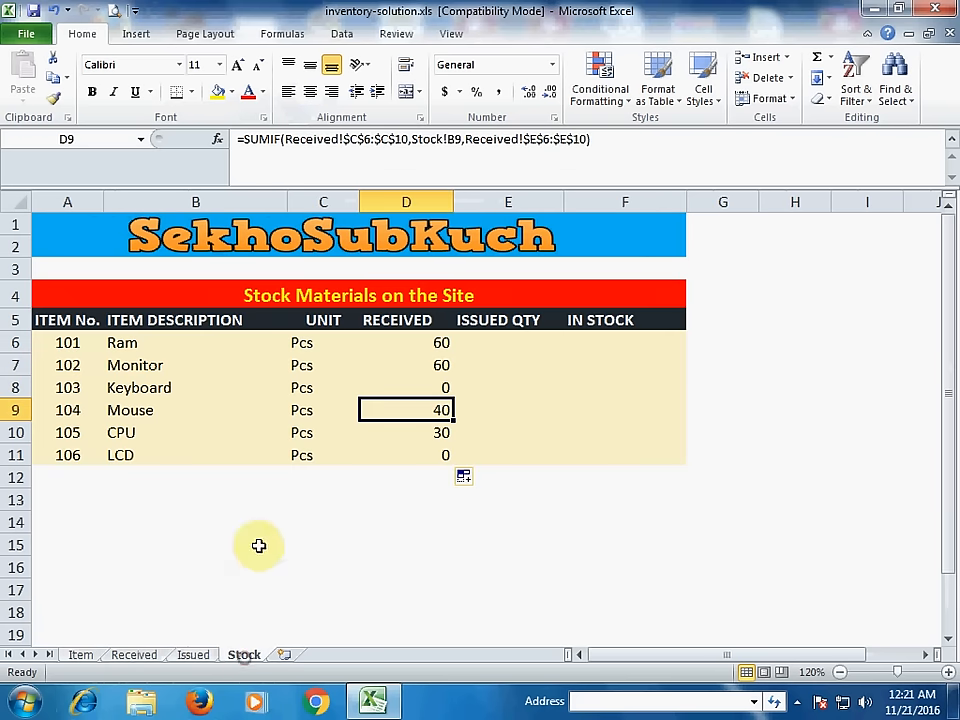
Step: Compare the CPU received total with its quantity on the Received sheet, and inspect the LCD total on the Stock sheet
left_click(197, 432)
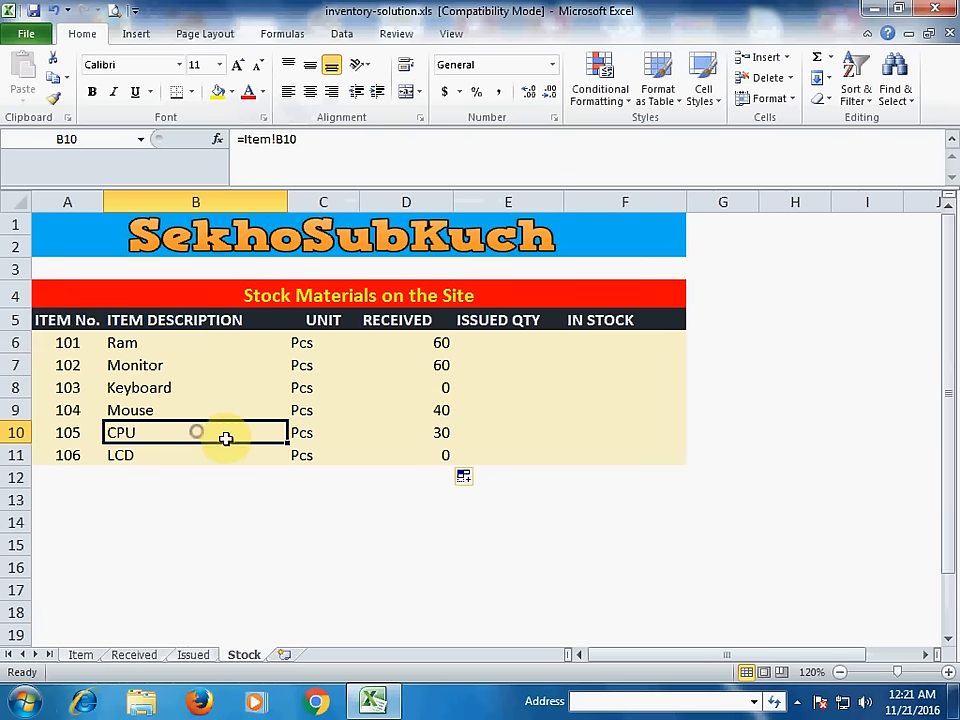
left_click(448, 430)
left_click(140, 656)
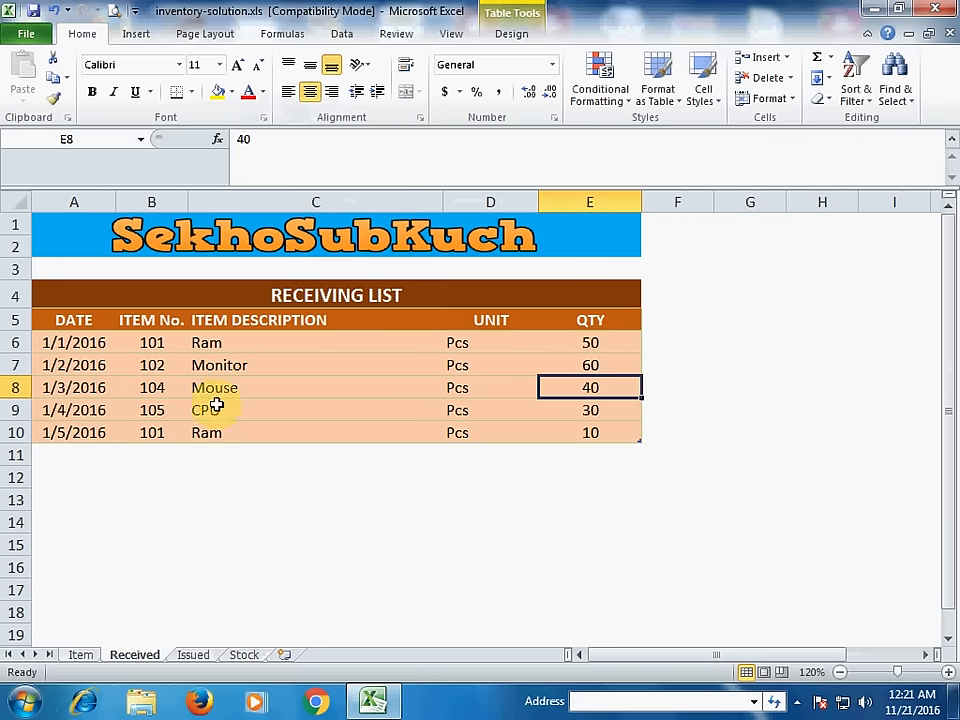
left_click(275, 416)
left_click(578, 410)
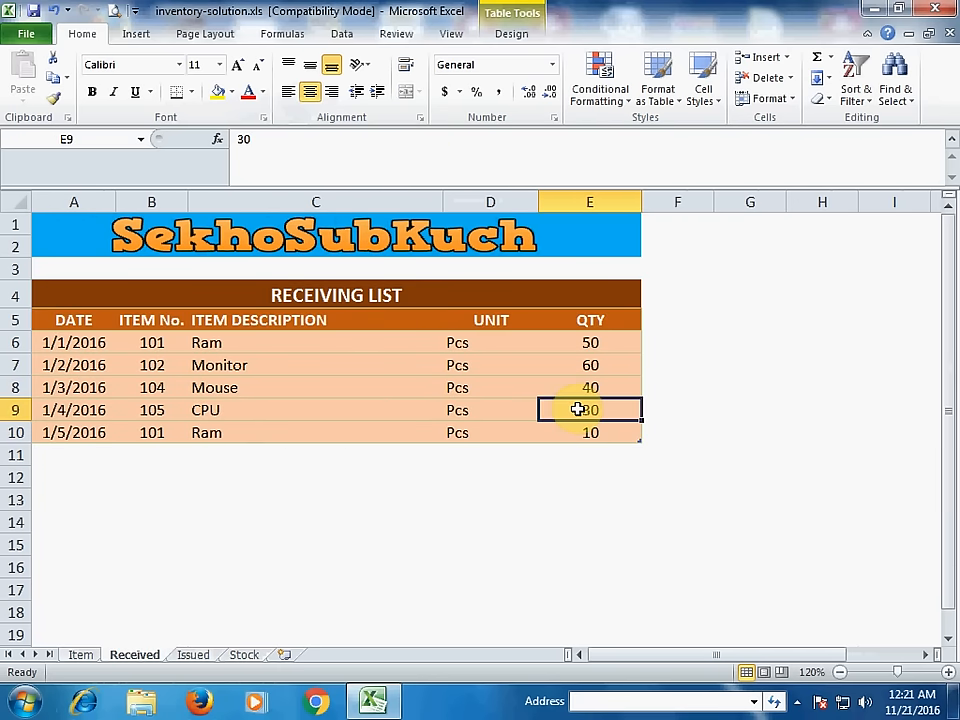
left_click(244, 655)
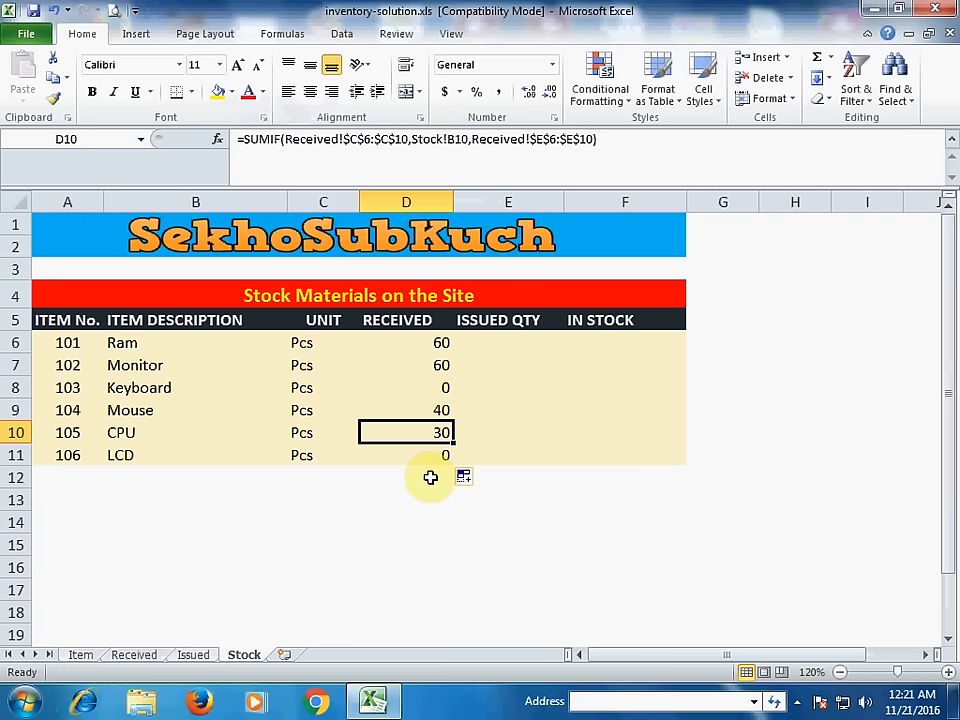
left_click(430, 456)
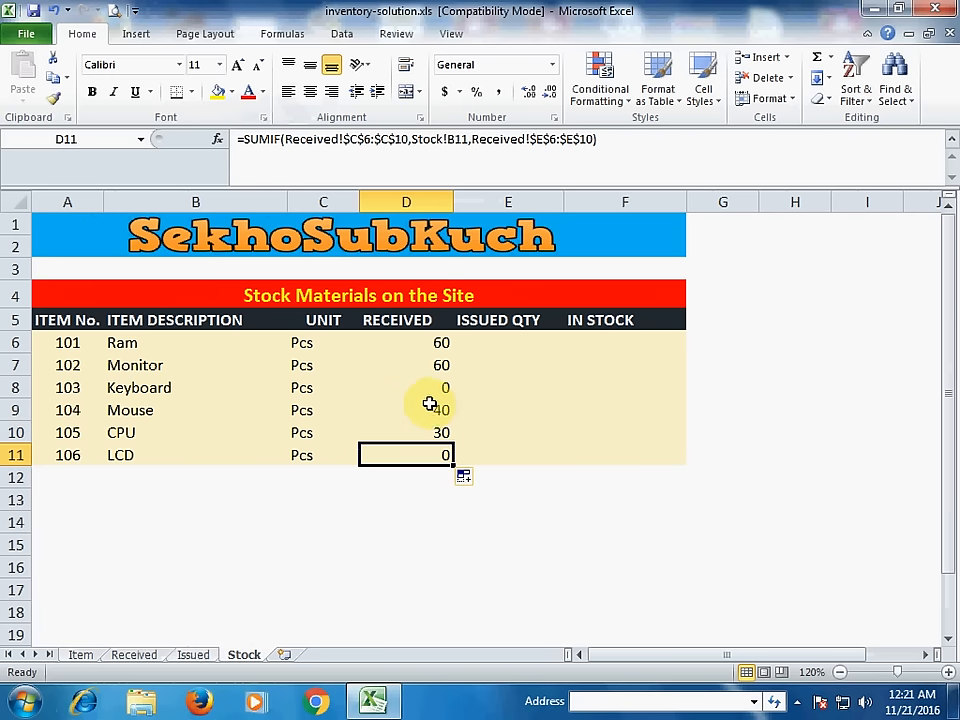
Step: Start a SUMIF formula in E6 of the Stock sheet with Issued!C6:C10 as its range
left_click(497, 340)
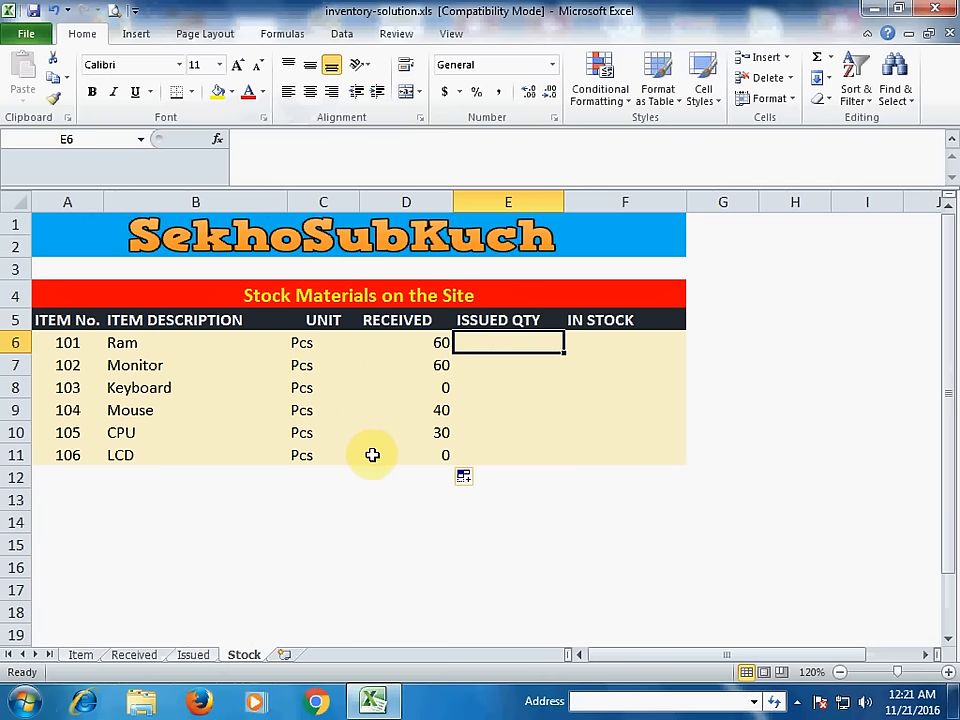
type("=")
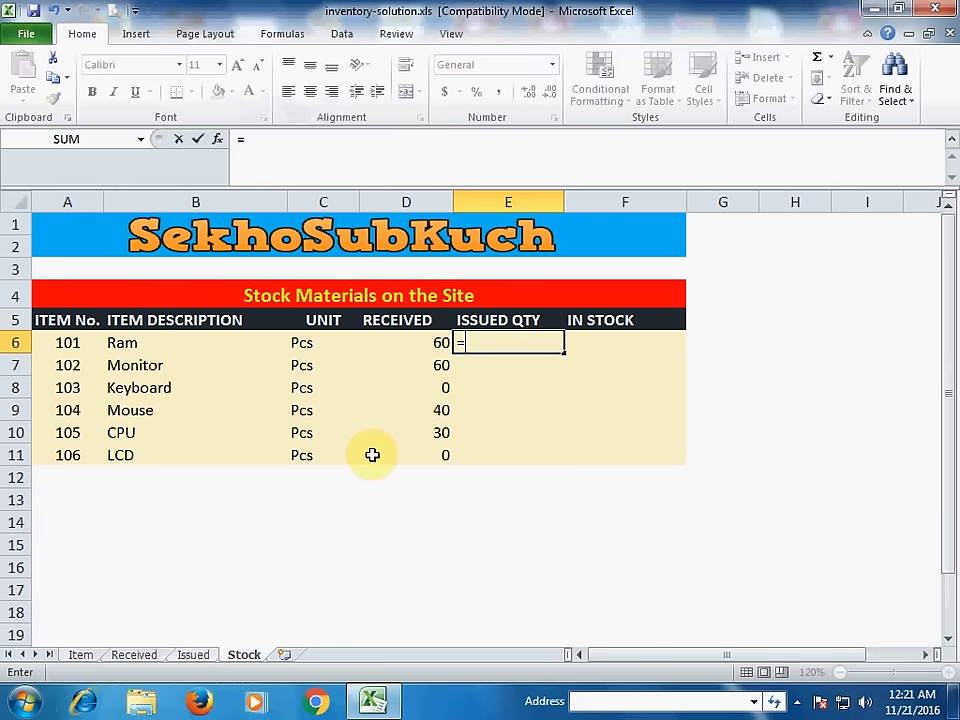
type("SUMIF(")
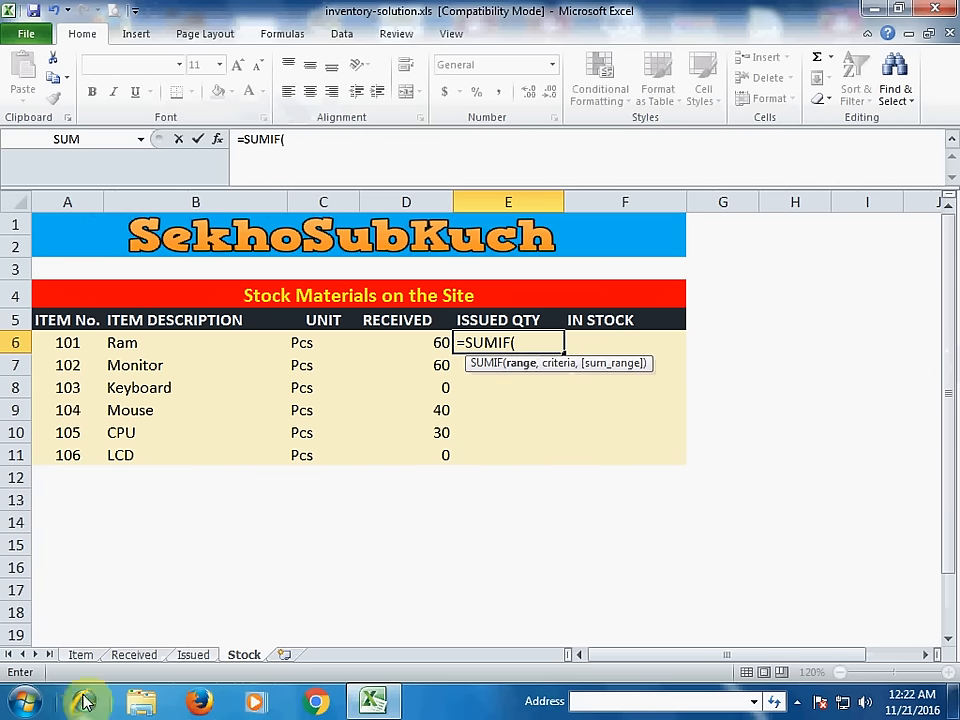
left_click(193, 655)
left_click_drag(248, 338, 251, 431)
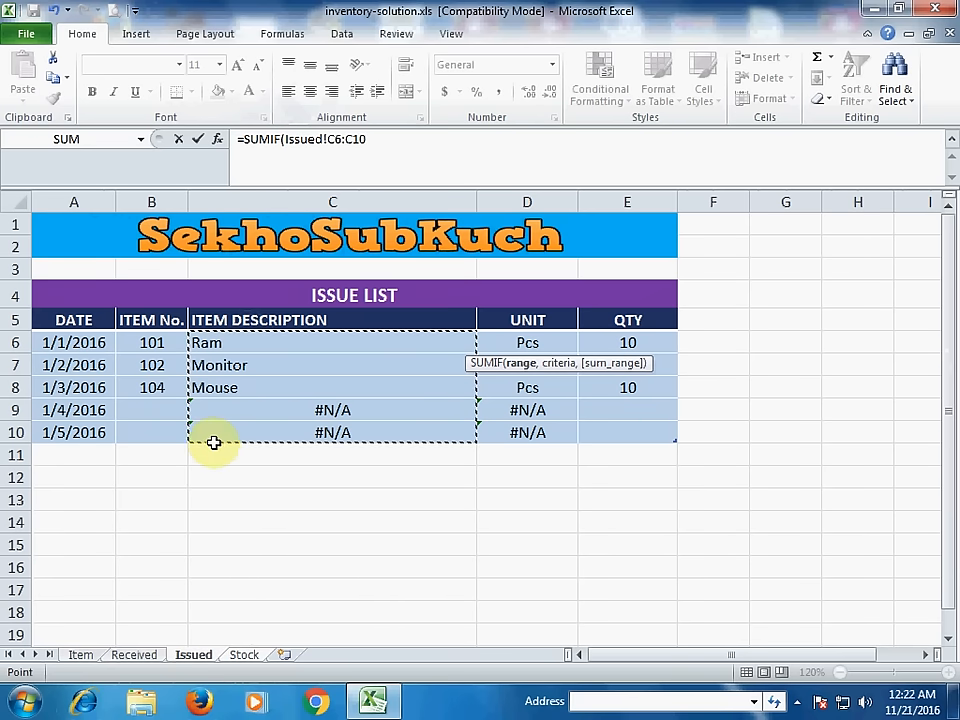
key("Return")
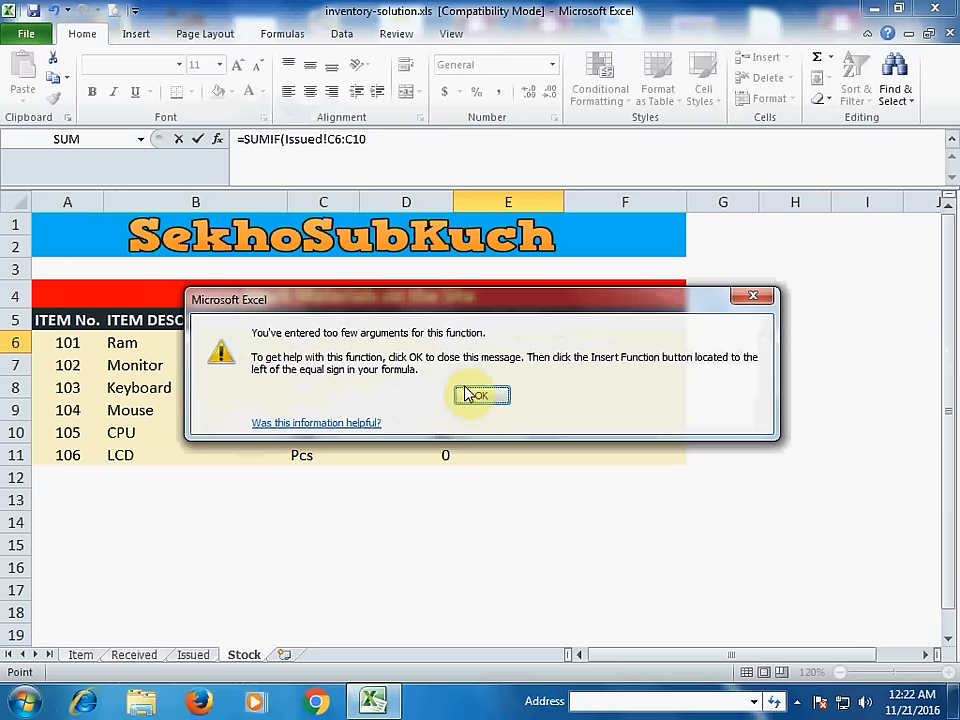
left_click(481, 393)
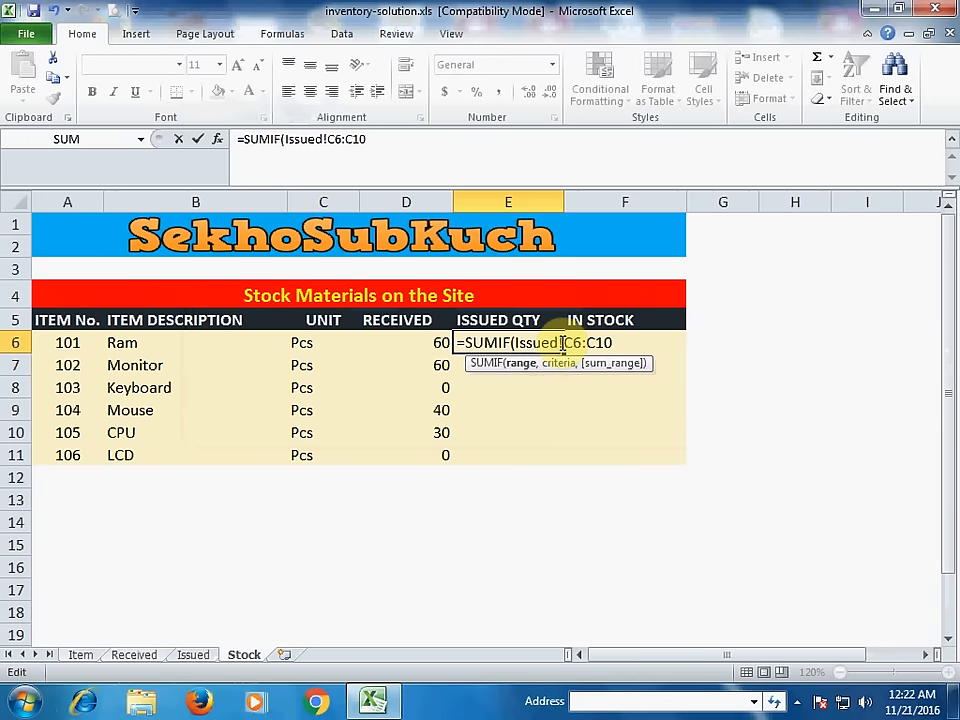
Step: Make the criteria range in the E6 SUMIF formula absolute as $C$6:$C$10 and go on to the criteria argument
left_click_drag(564, 343, 609, 344)
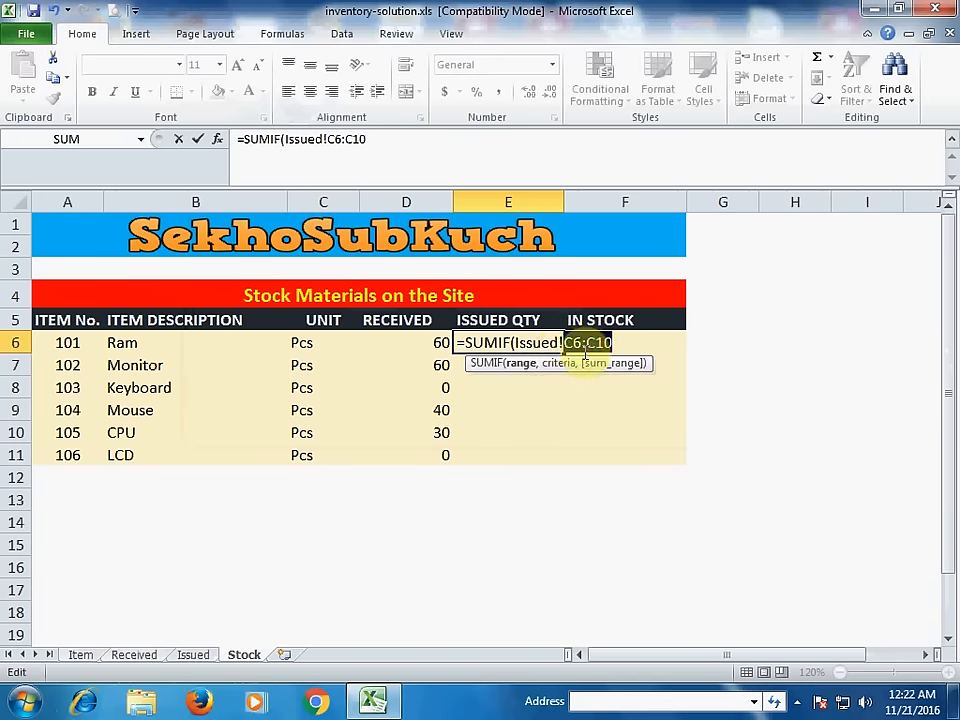
key("F4")
left_click(659, 345)
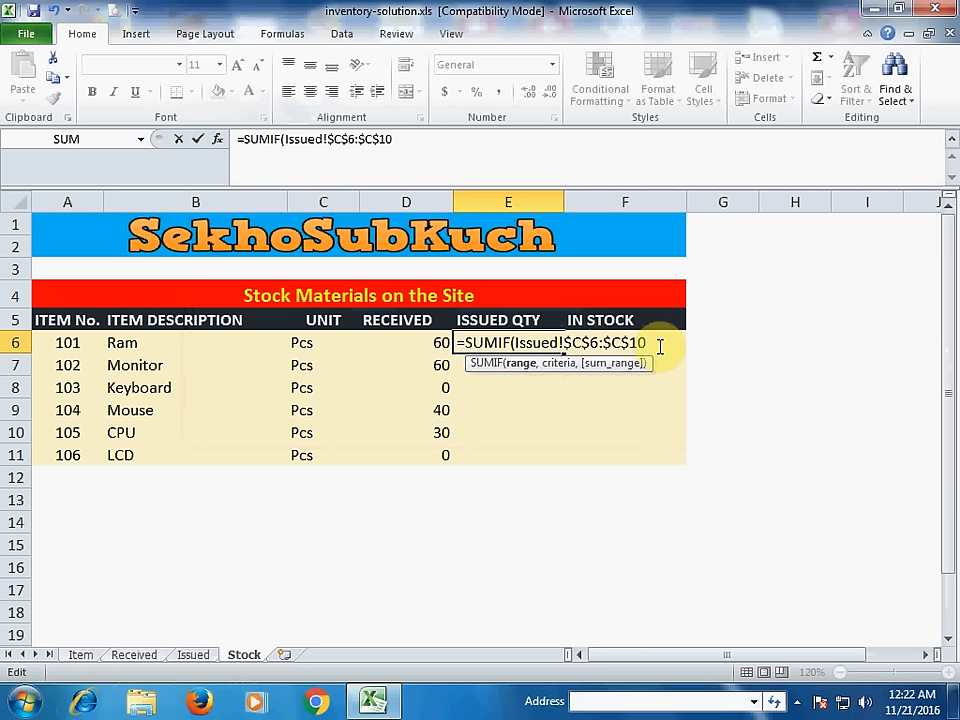
type(",")
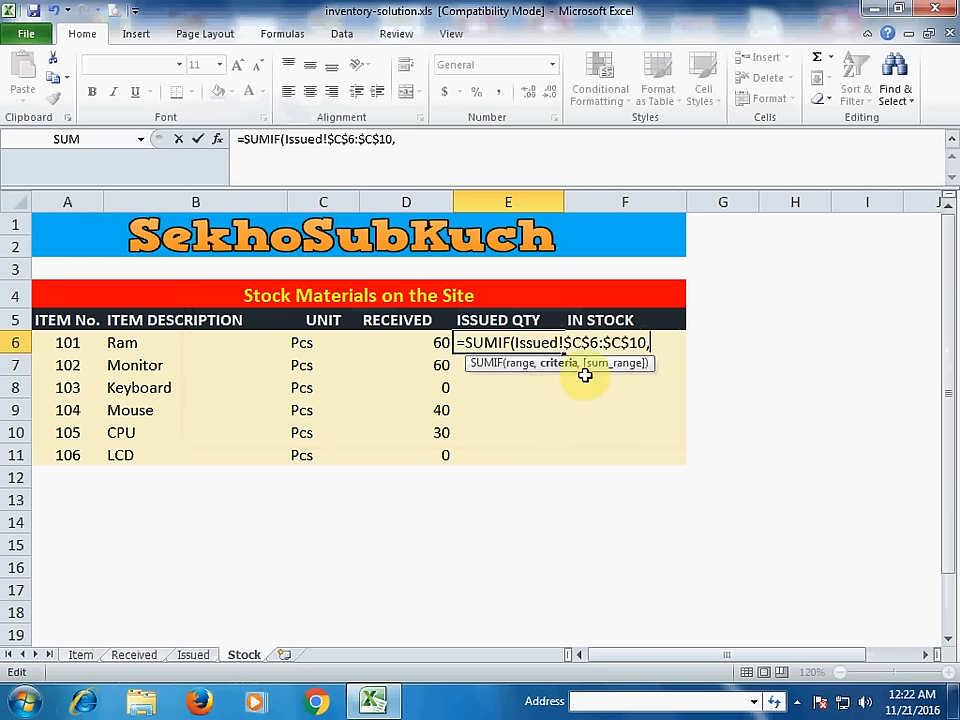
Step: Complete the E6 SUMIF formula with Stock!B6 as the criteria and Issued!E6:E10 as the sum range
left_click(172, 344)
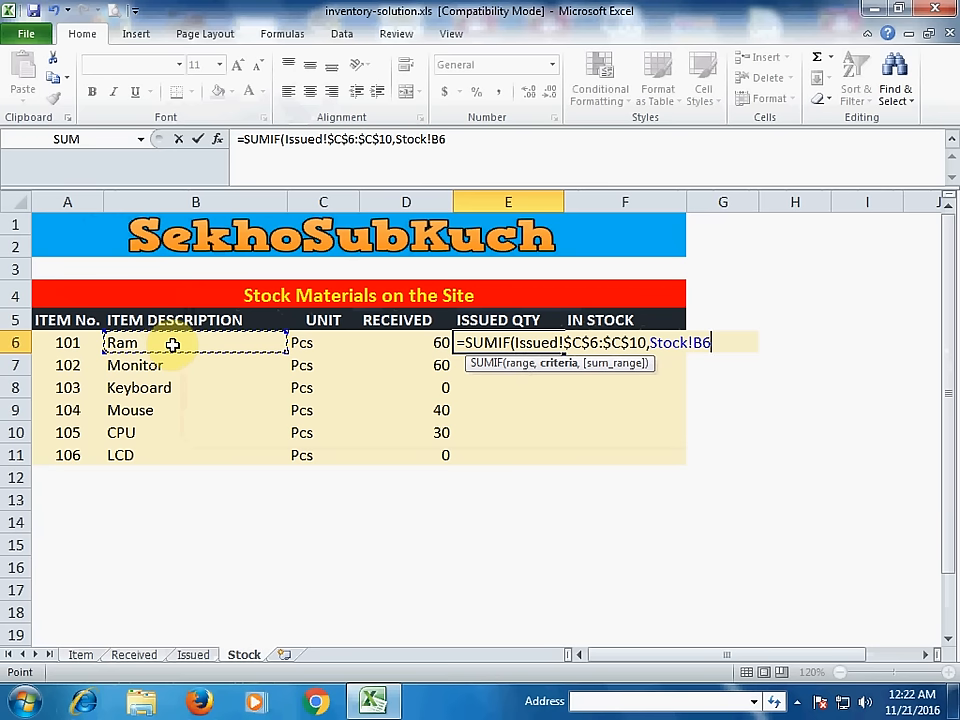
type(",")
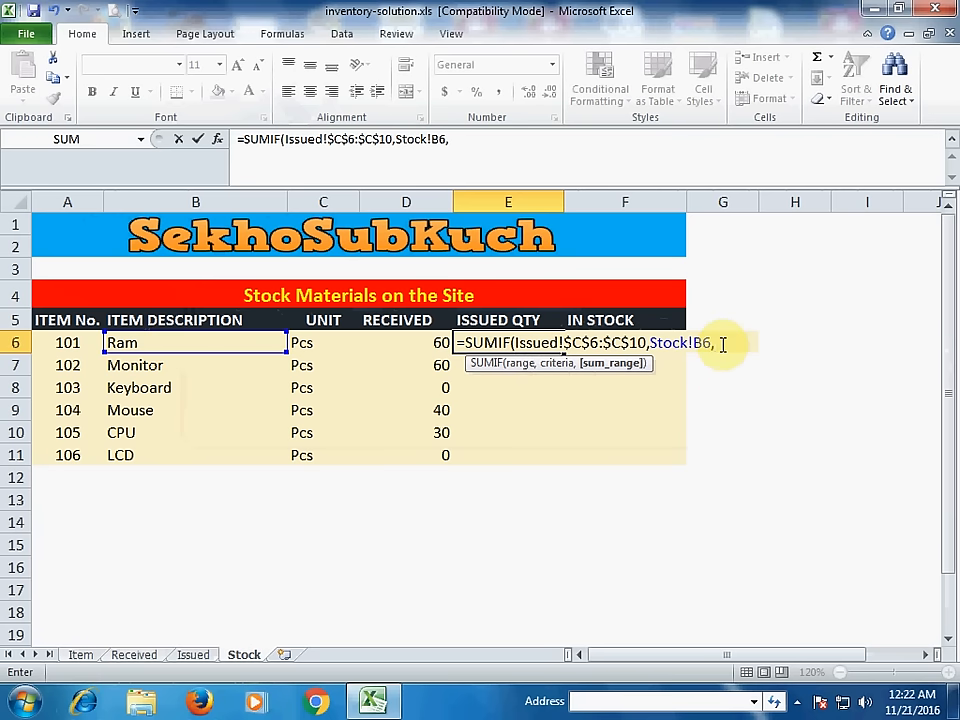
left_click(194, 655)
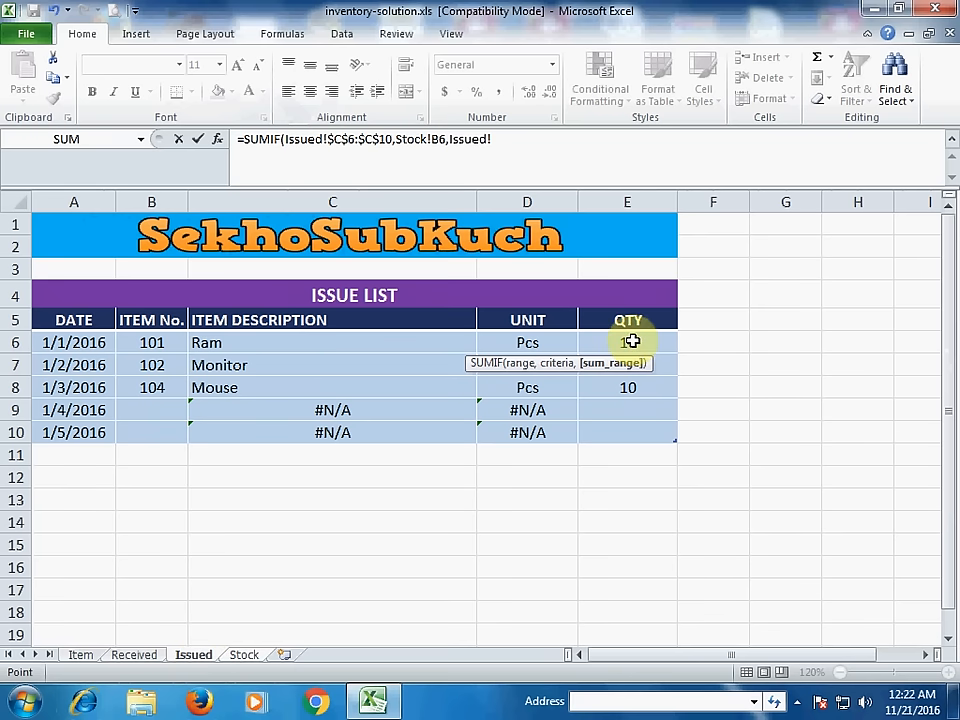
left_click_drag(632, 342, 634, 437)
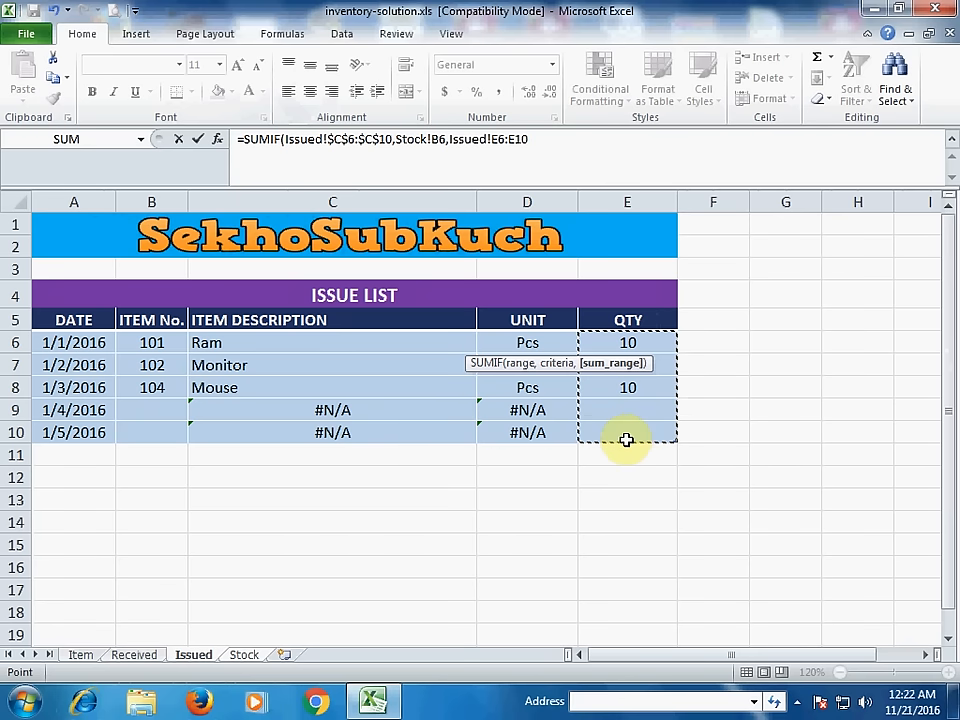
key("Return")
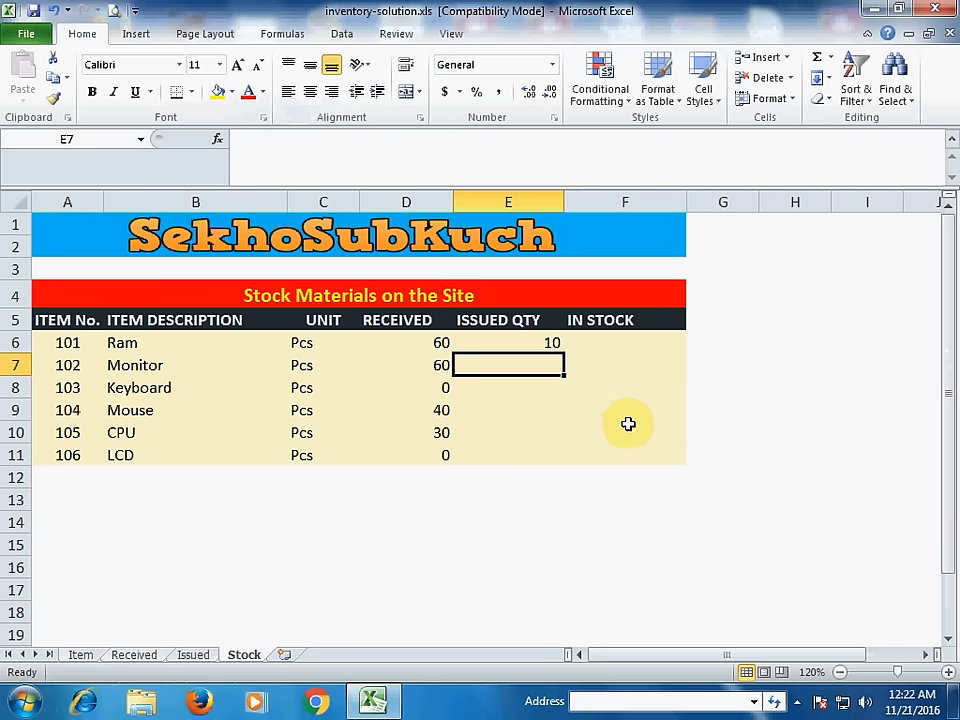
Step: Make the sum range in the E6 SUMIF formula absolute as $E$6:$E$10
left_click(540, 345)
double_click(551, 342)
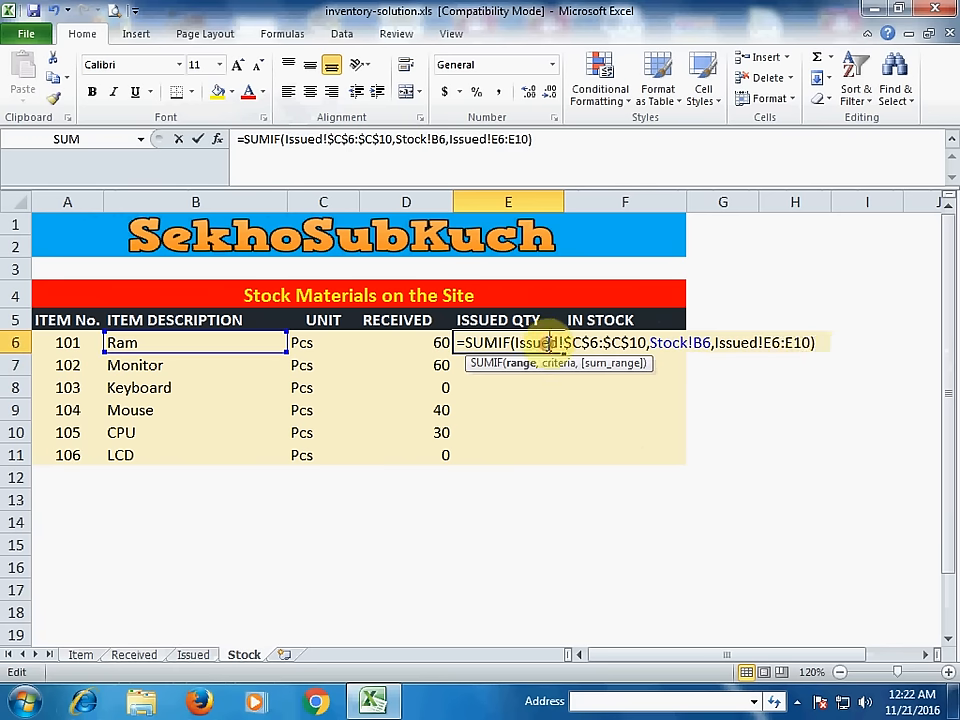
left_click_drag(765, 343, 810, 344)
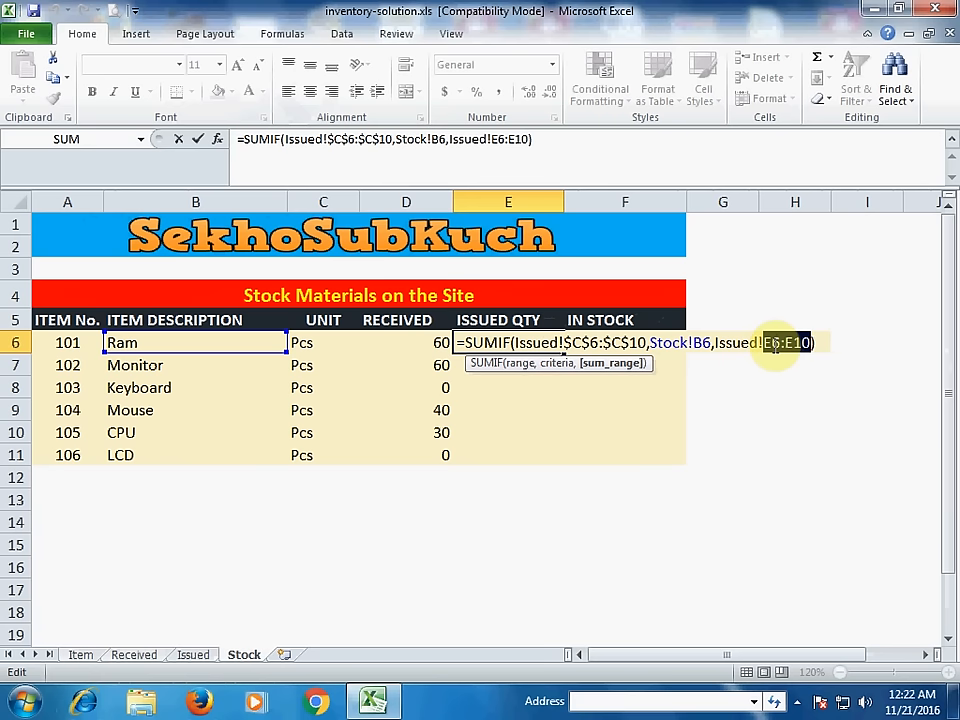
key("F4")
left_click(853, 343)
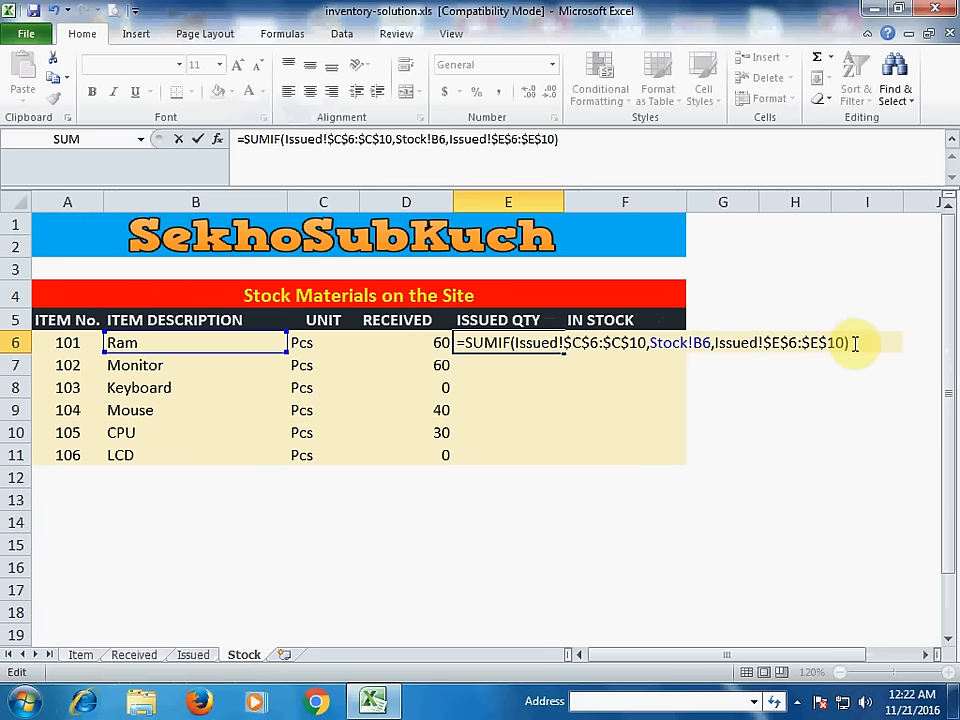
key("Return")
Step: Compare the Ram issued total on the Stock sheet with its quantity on the Issued sheet
left_click(535, 341)
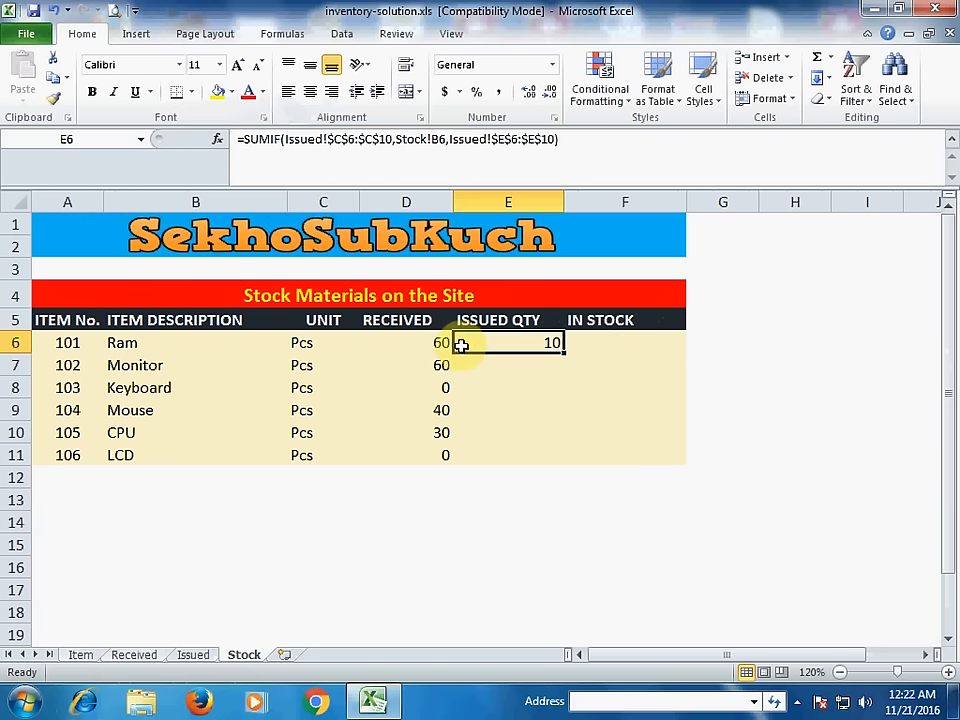
left_click(193, 655)
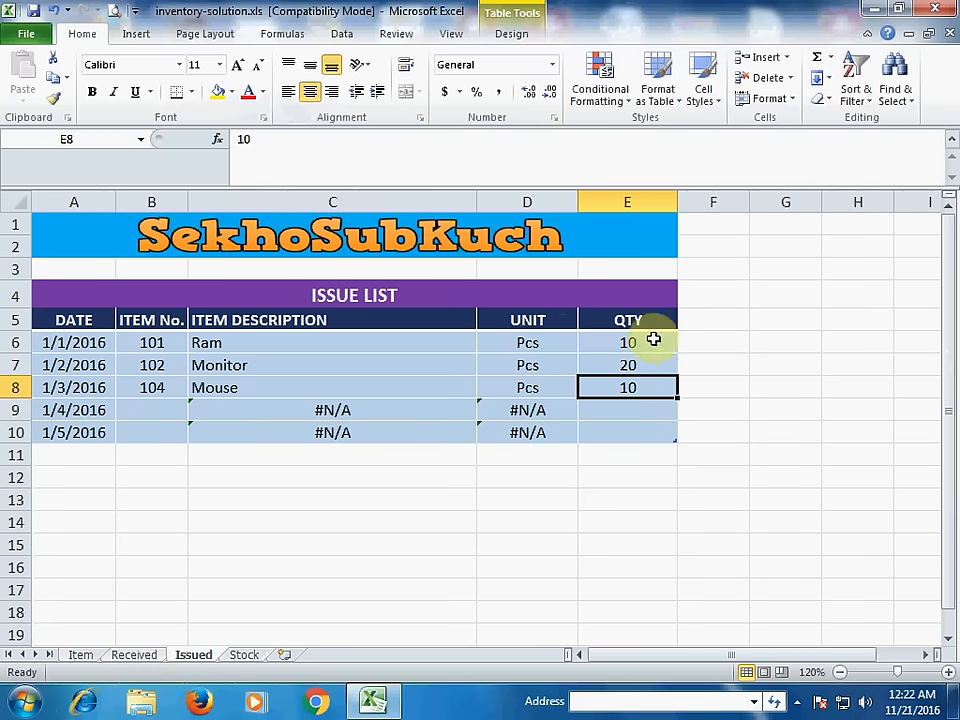
left_click(243, 655)
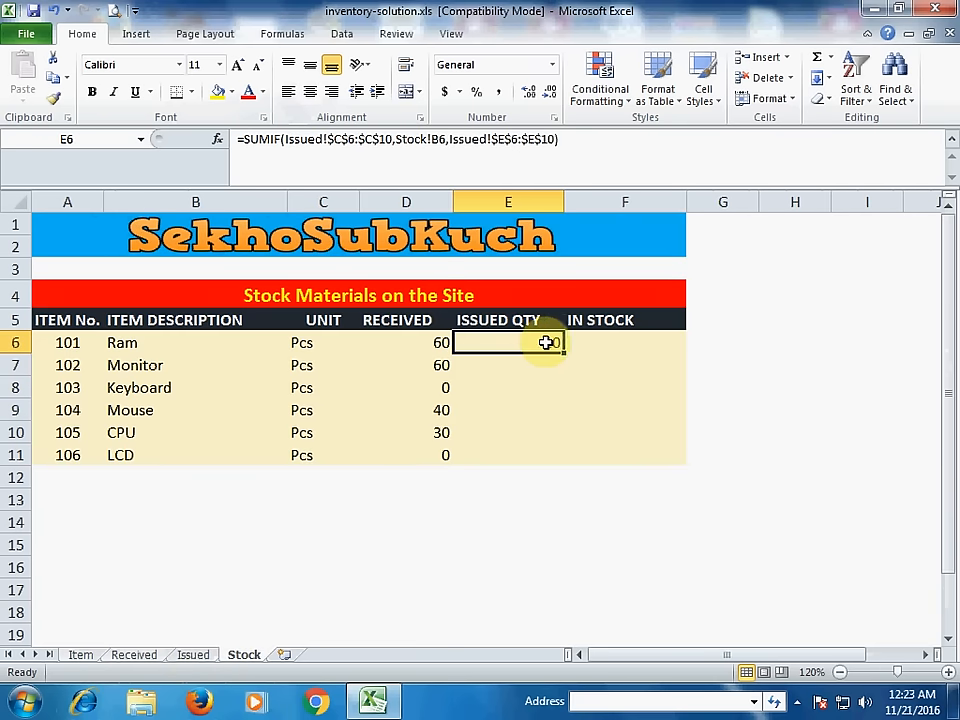
Step: Enter the formula =D6-E6 in F6 to calculate the Ram quantity in stock
left_click(602, 342)
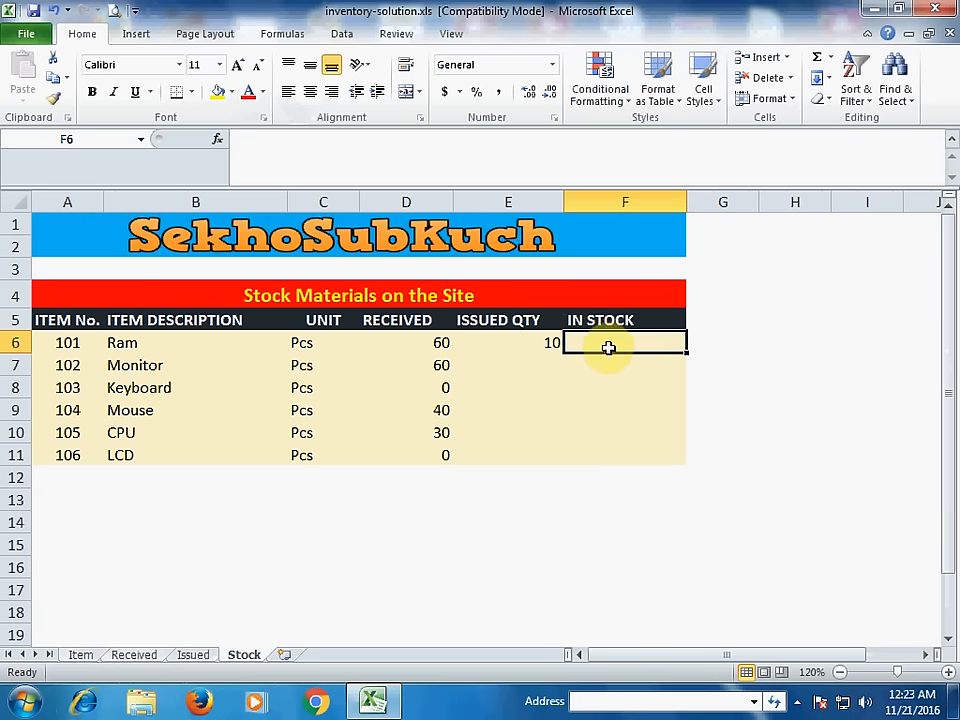
type("=")
left_click(427, 341)
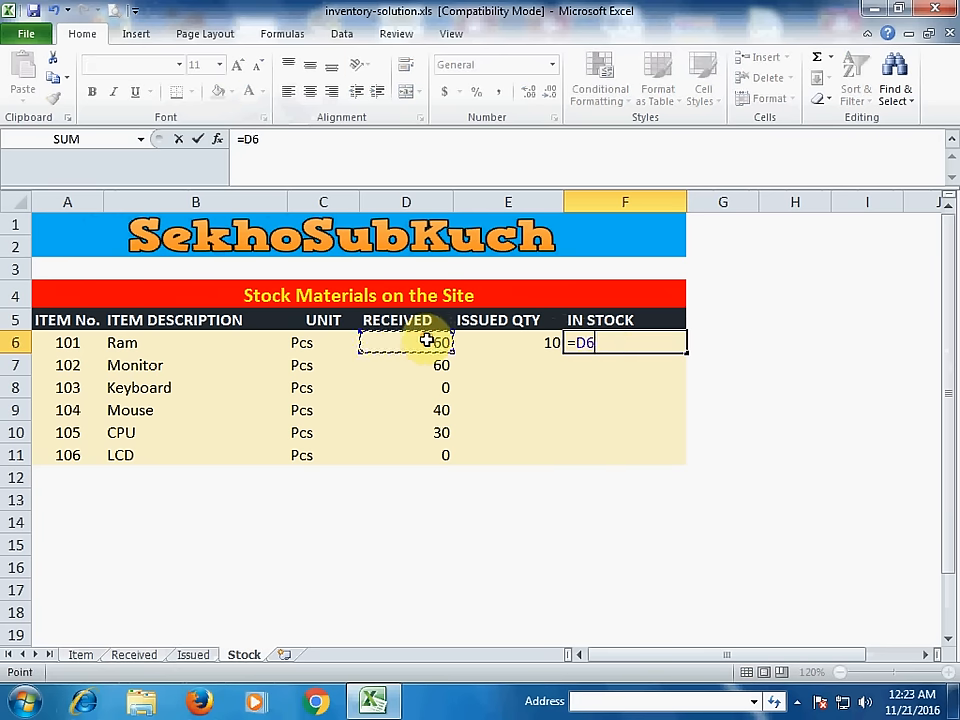
type("-")
left_click(526, 343)
key("Return")
left_click(625, 341)
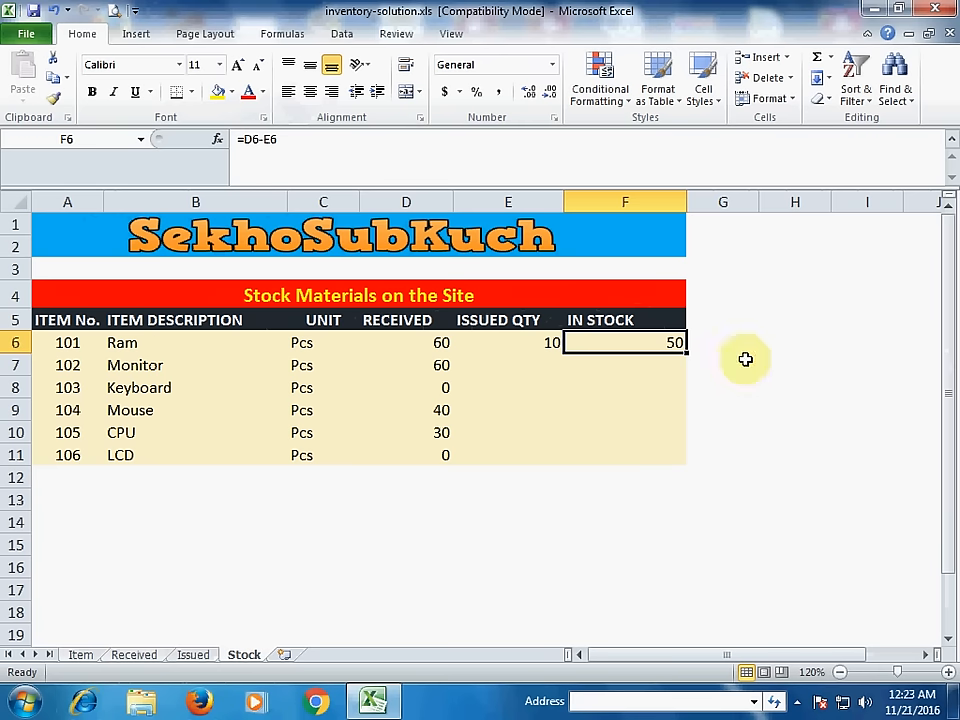
Step: Fill the E6 issued quantity formula and the F6 in-stock formula down to row 11
left_click(545, 344)
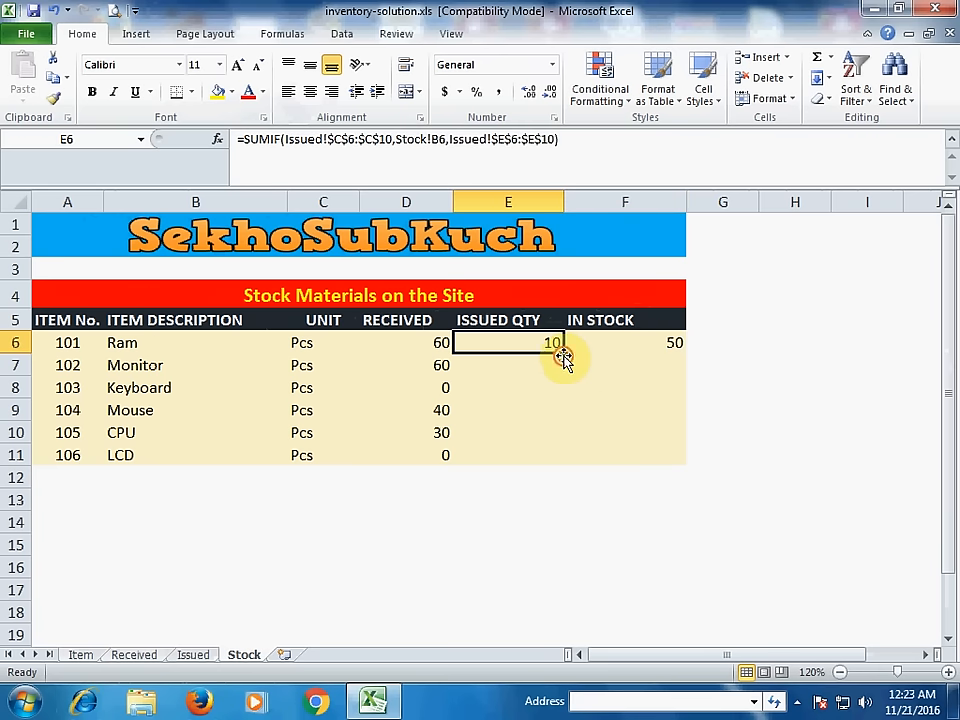
left_click_drag(563, 357, 562, 462)
left_click(650, 343)
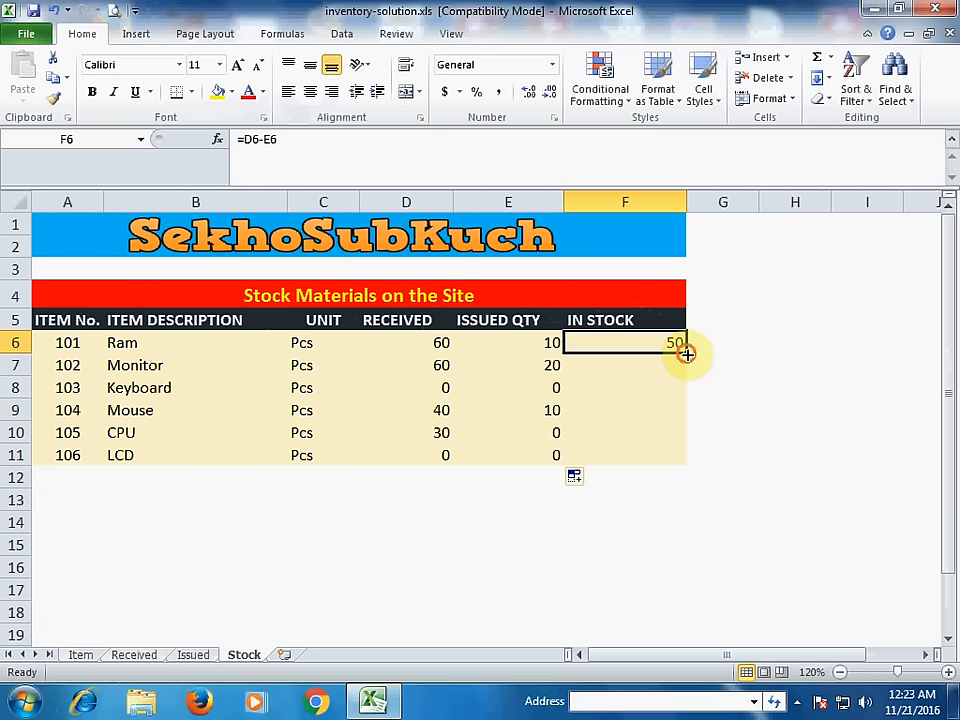
double_click(687, 354)
Step: Inspect the IN STOCK formulas for Ram, Monitor, Mouse and CPU
left_click(624, 343)
left_click(621, 367)
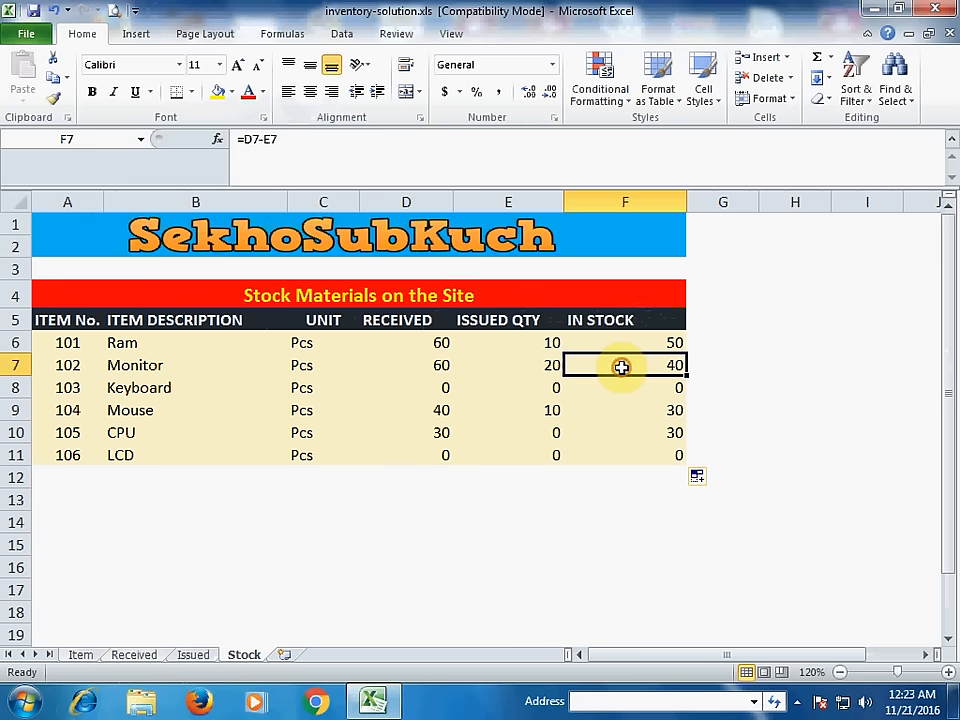
left_click(635, 416)
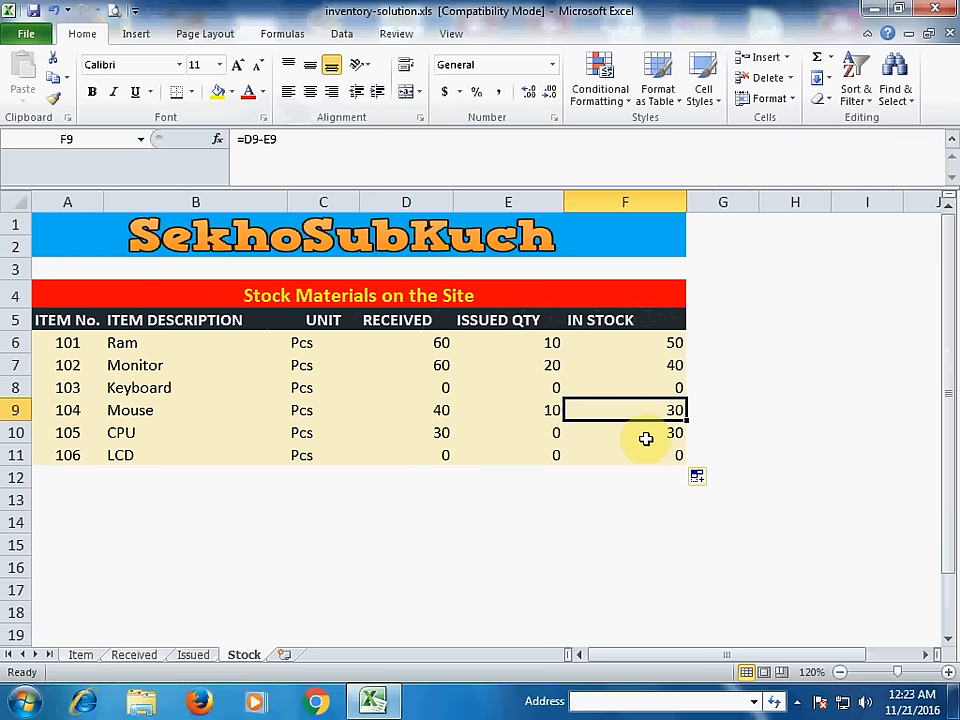
left_click(646, 437)
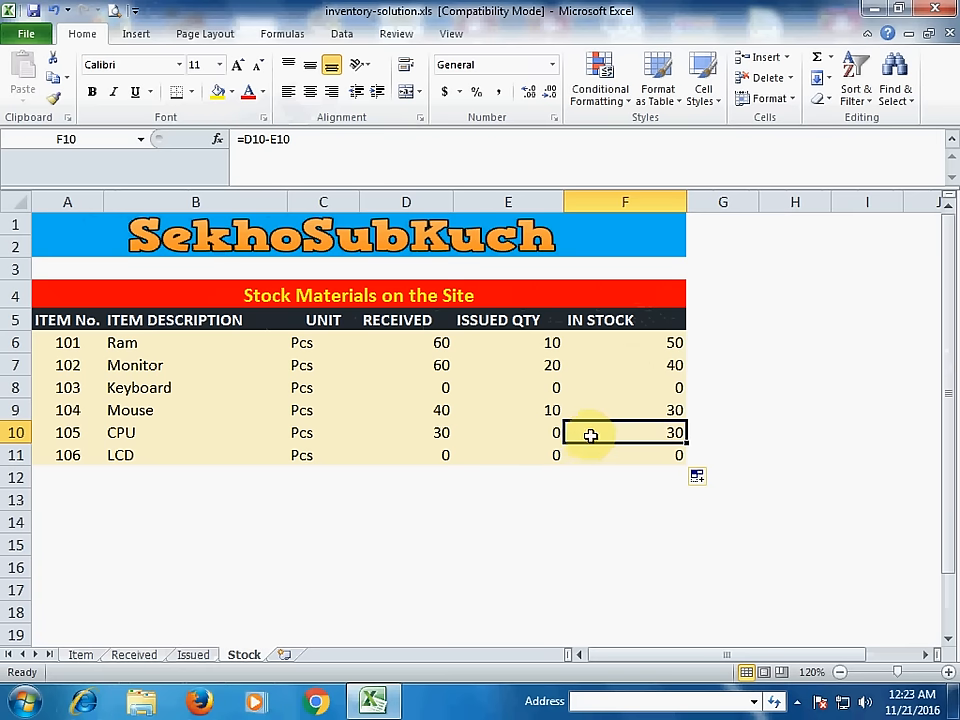
Step: On the Issued sheet, record item number 101 with a quantity of 10 in the 1/4/2016 row
left_click(134, 655)
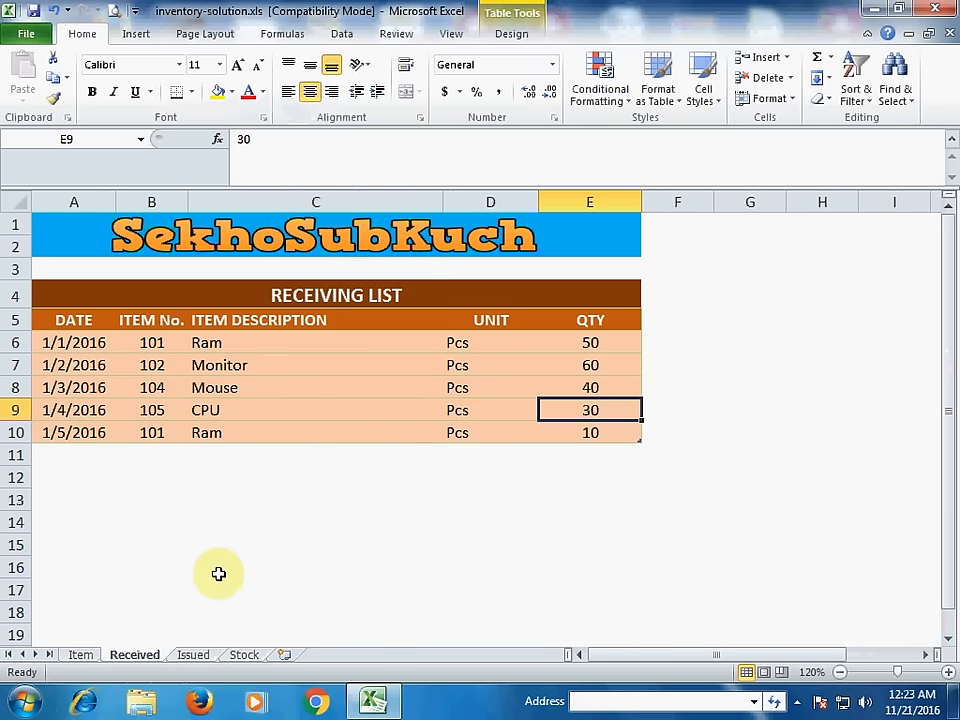
left_click(195, 654)
left_click(168, 408)
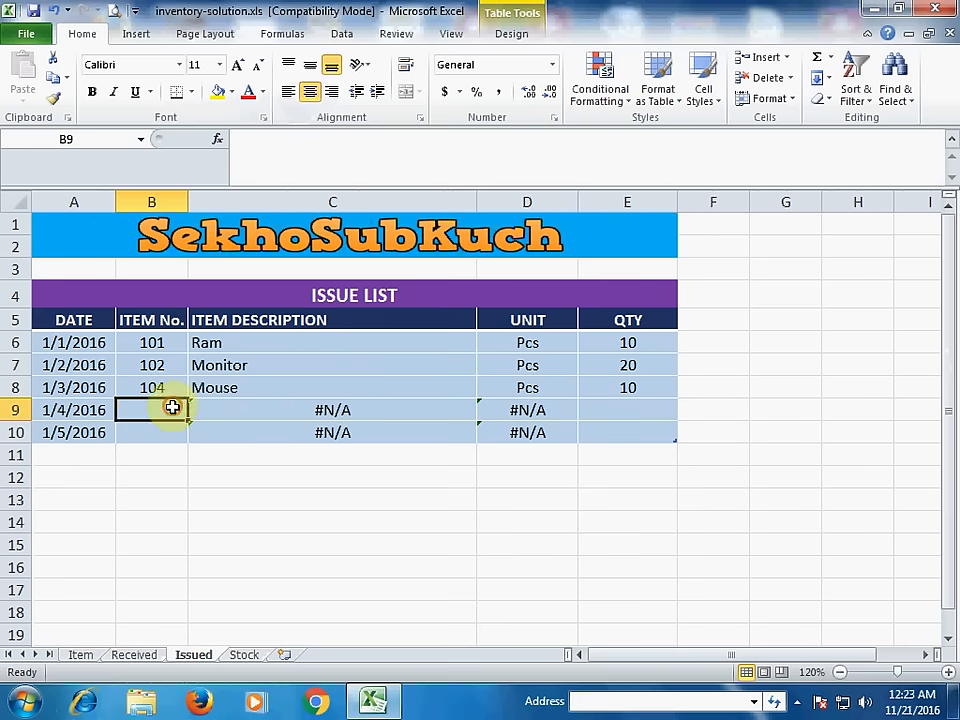
type("1")
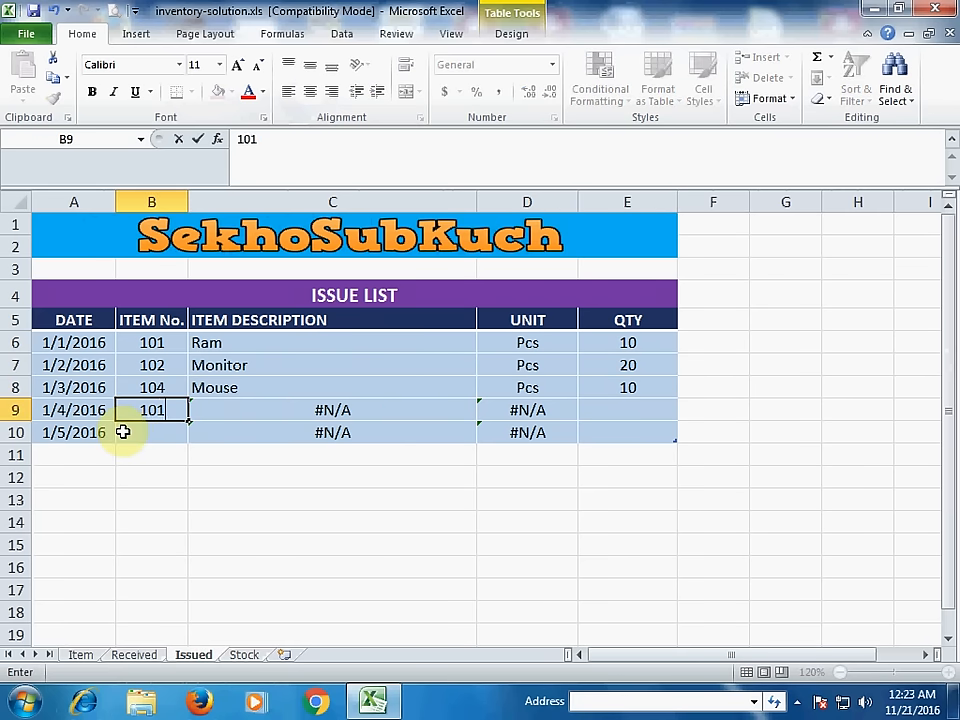
type("01")
key("Tab")
key("Tab")
key("Tab")
type("10")
key("Return")
Step: Record item number 102 with a quantity of 5 in the 1/5/2016 row of the issue list
key("Left")
key("Left")
key("Left")
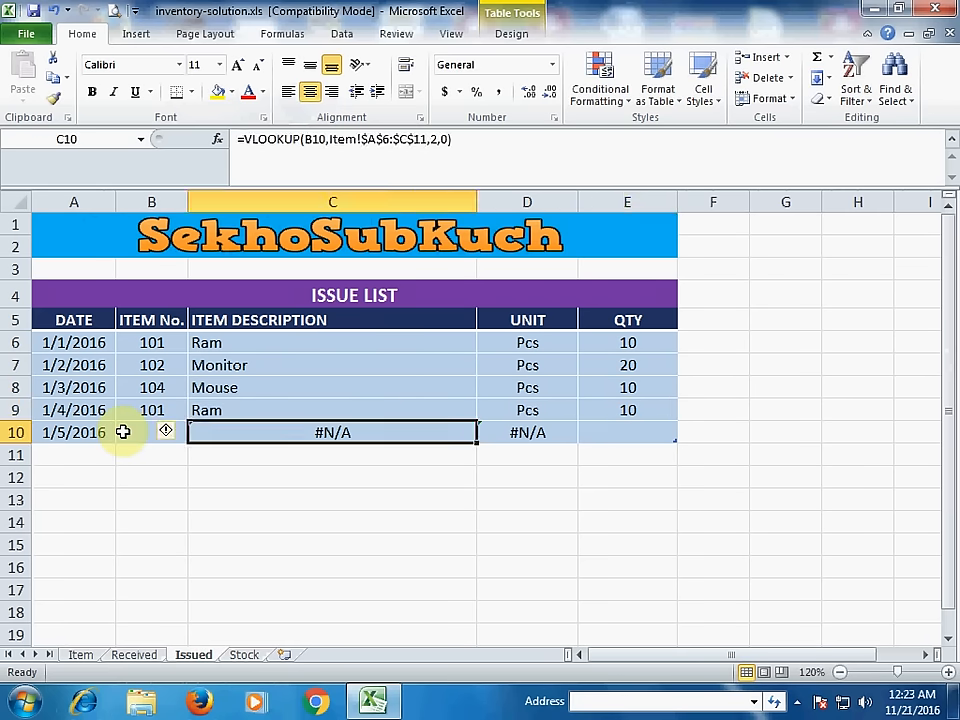
type("102")
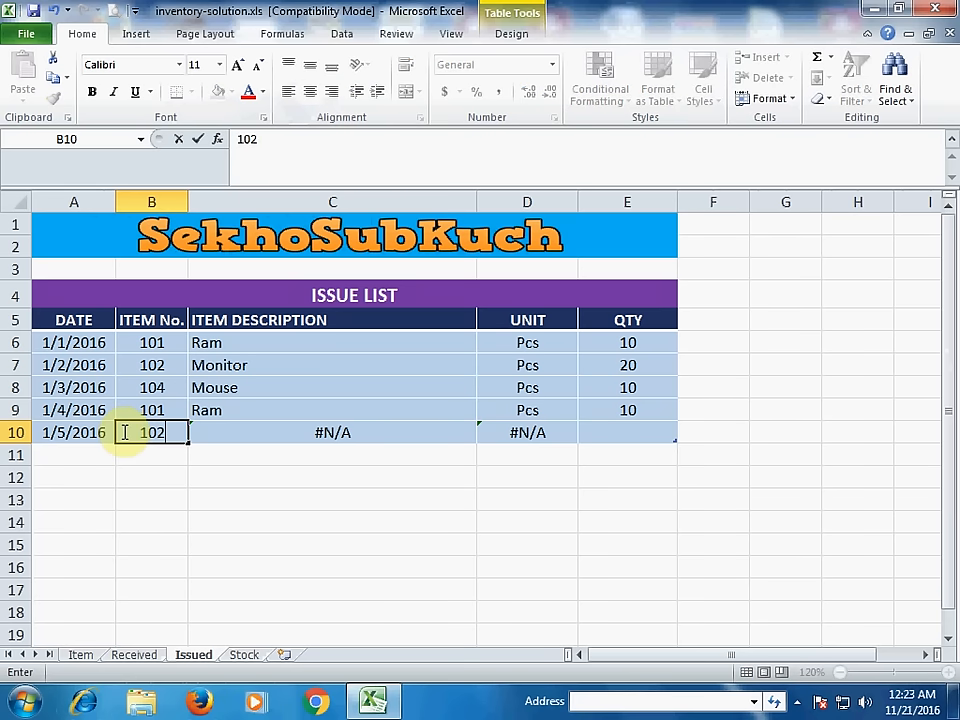
key("Right")
key("Right")
key("Right")
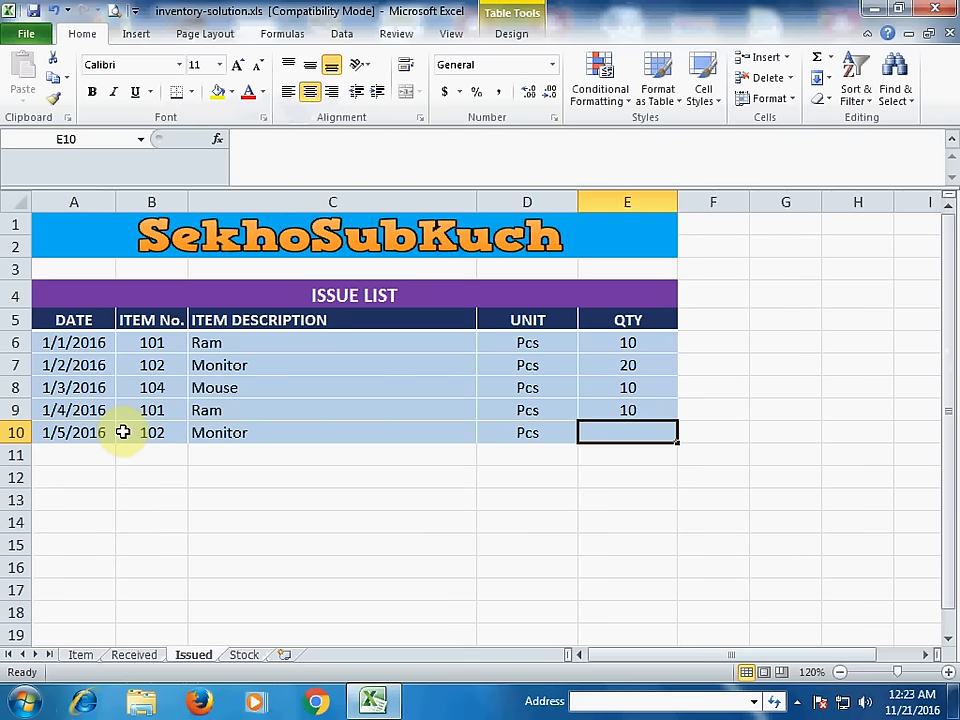
type("5")
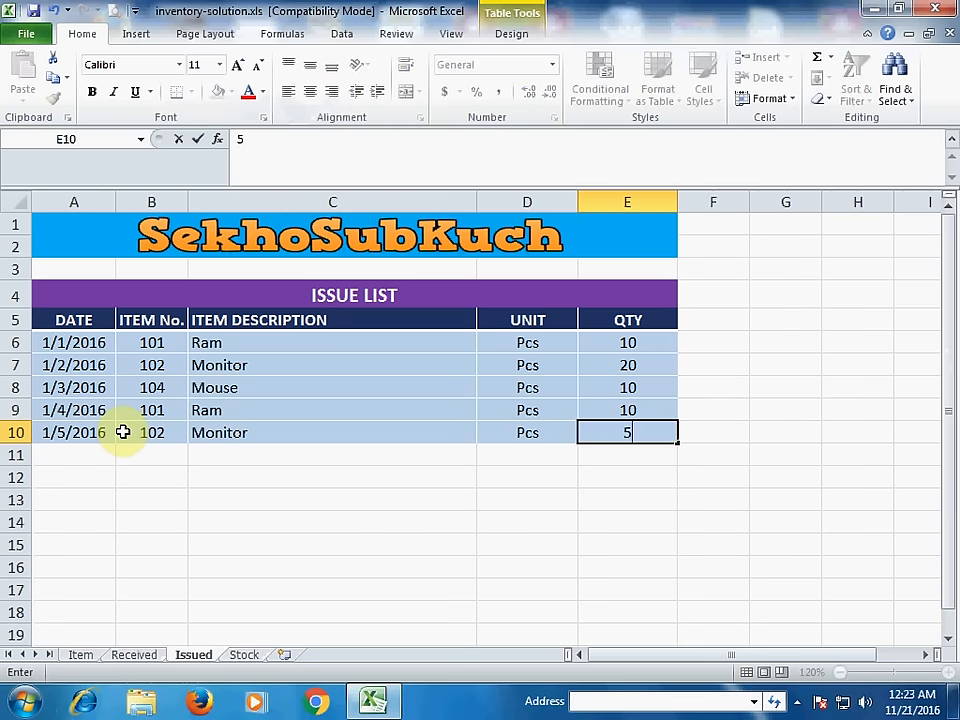
key("Right")
key("Left")
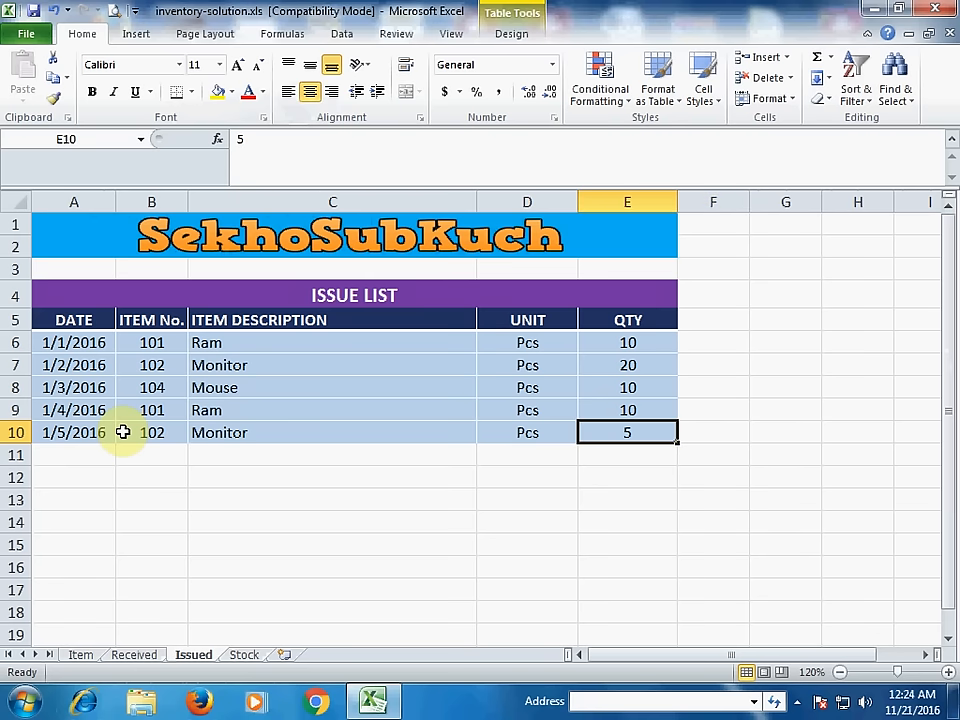
Step: Check Ram's issued and in-stock quantities on the Stock sheet against its entries on the Issued sheet
left_click(245, 655)
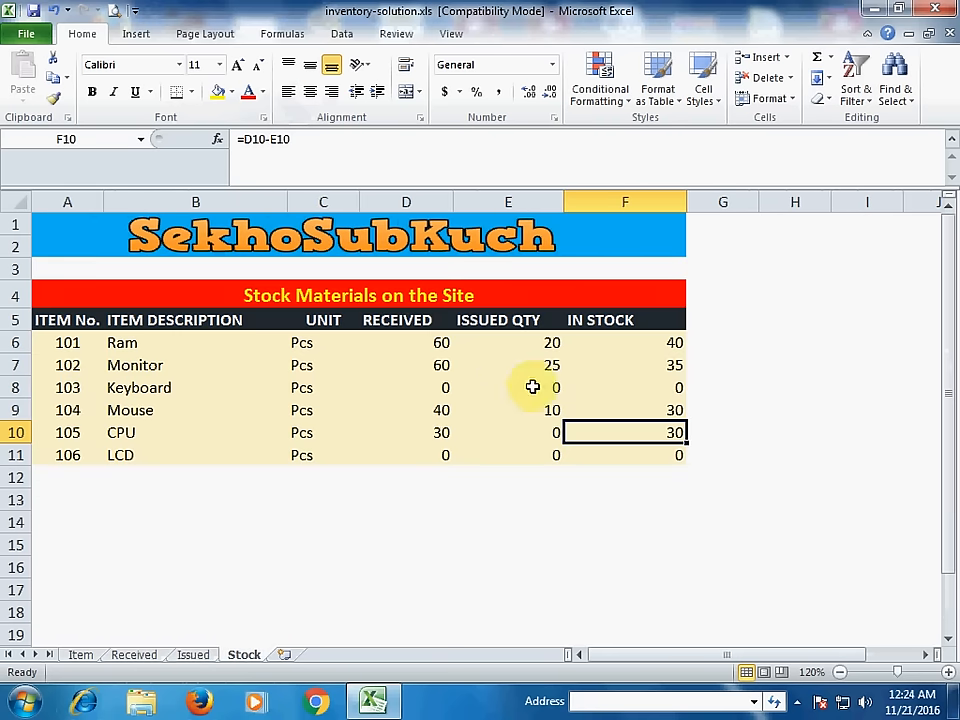
left_click(178, 338)
left_click(625, 340)
left_click(530, 341)
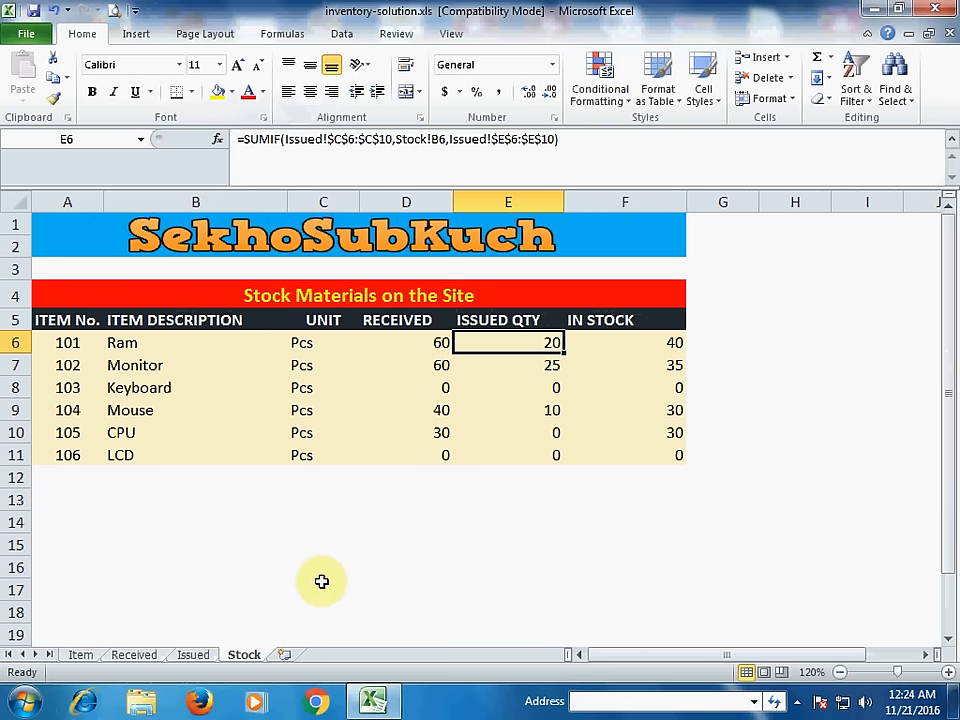
left_click(193, 655)
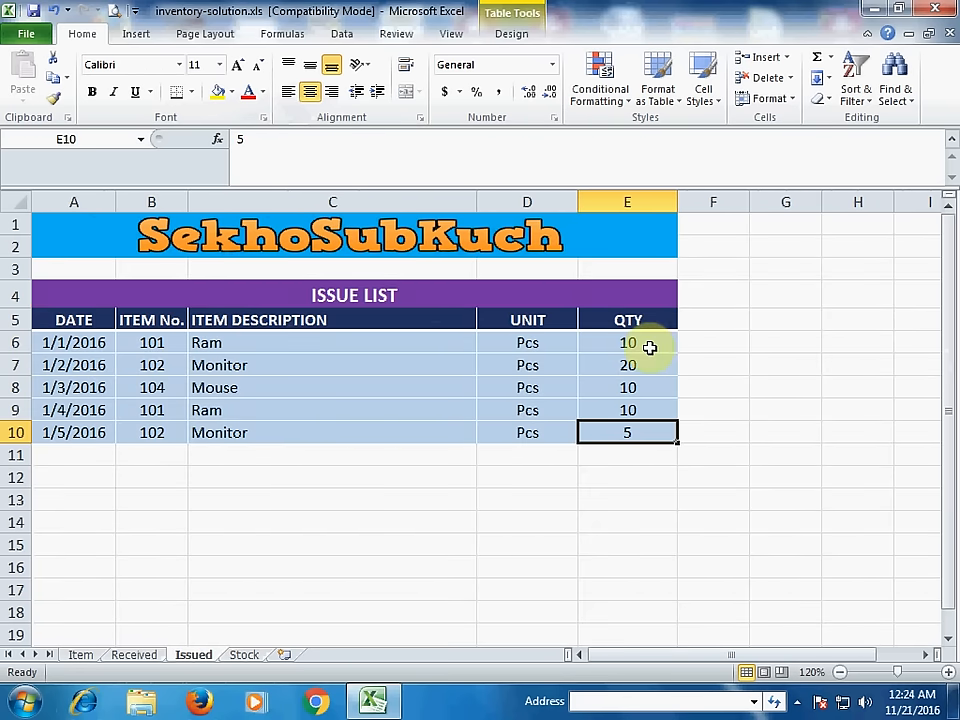
left_click(244, 655)
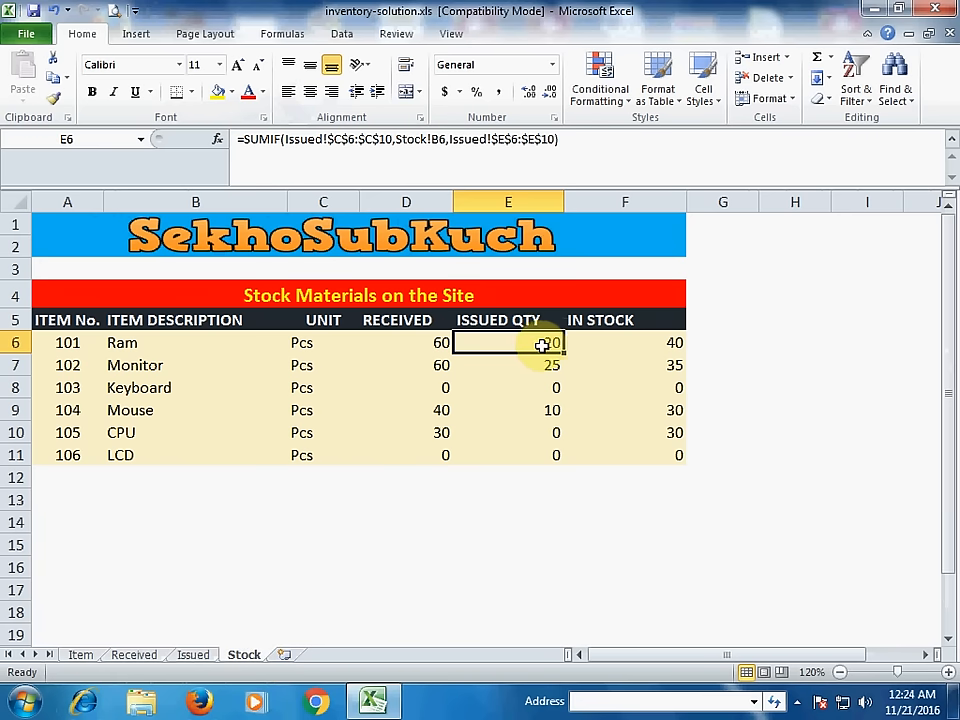
left_click(648, 345)
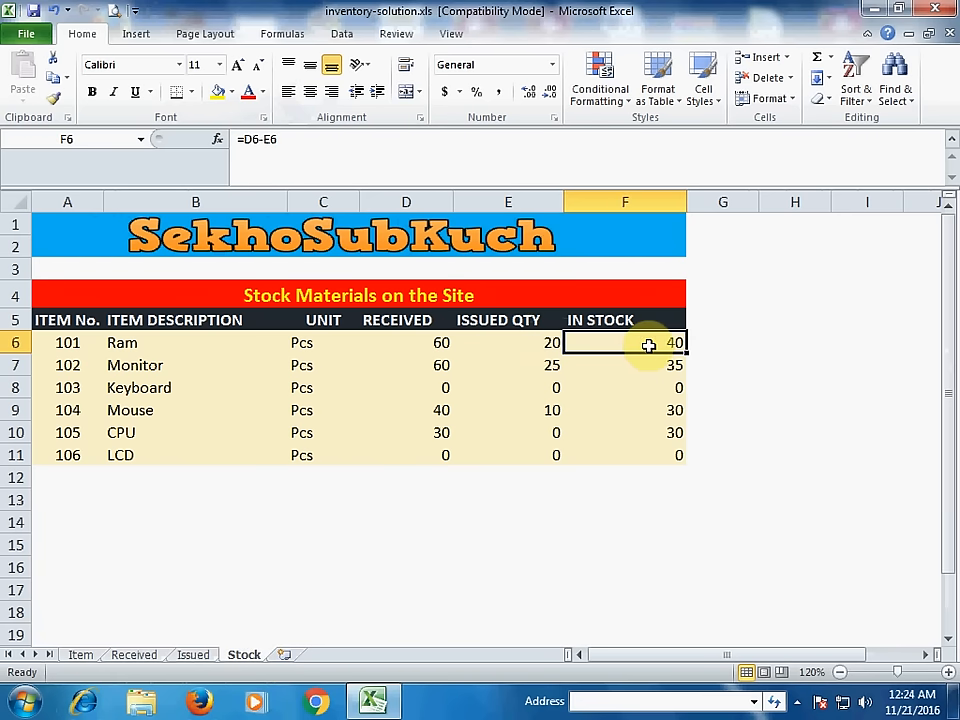
Step: Compare the Monitor entries on the Issued sheet with Monitor's issued and in-stock quantities on the Stock sheet
left_click(195, 656)
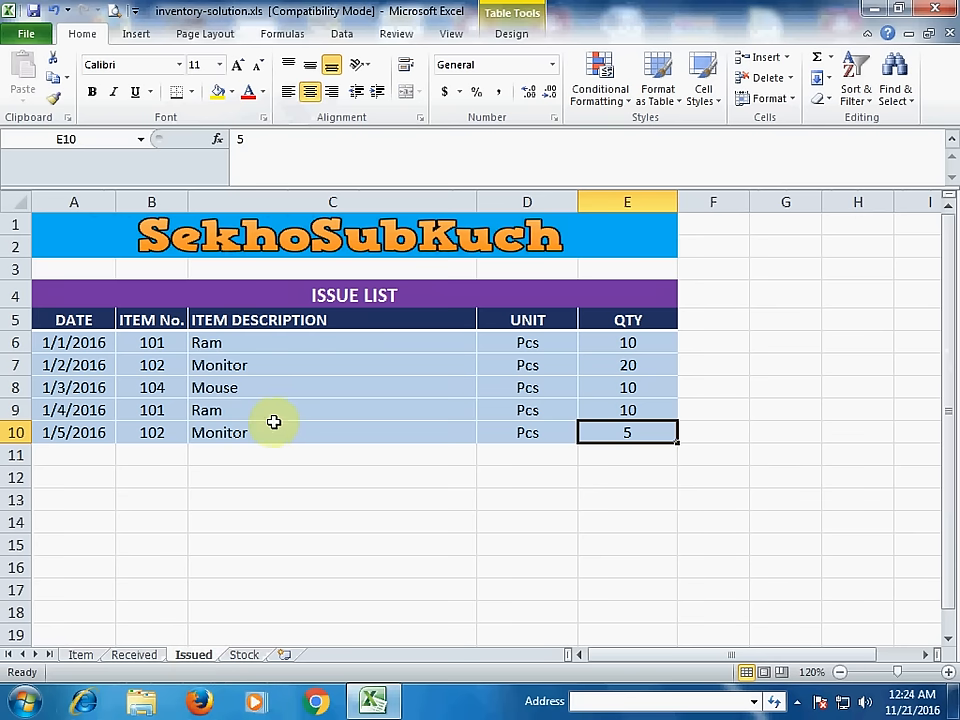
left_click(620, 365)
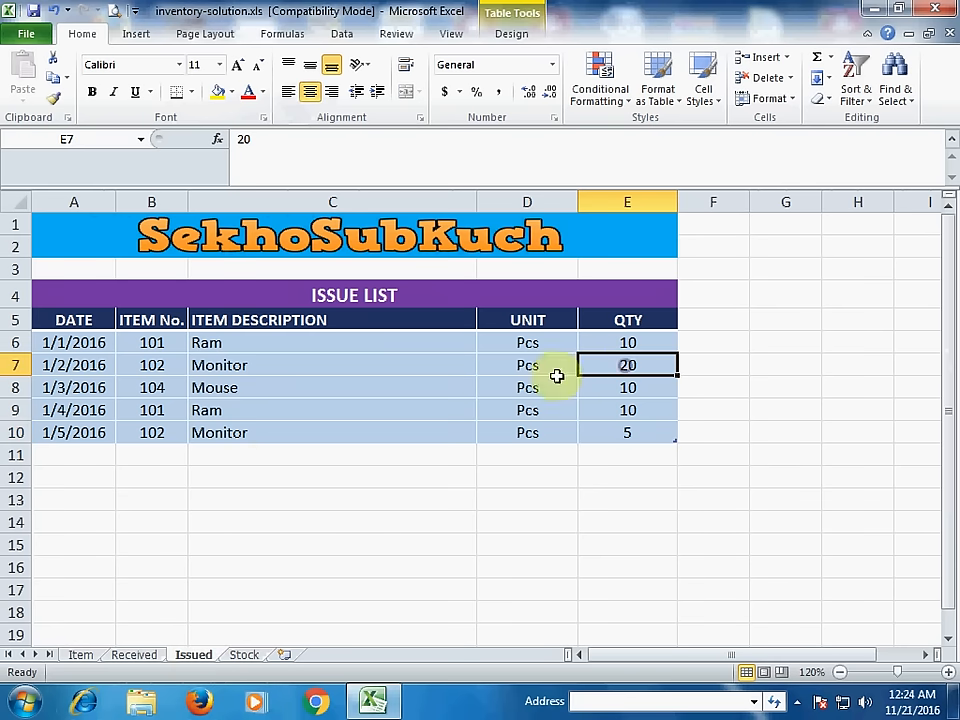
left_click(300, 439)
left_click(621, 435)
left_click(243, 655)
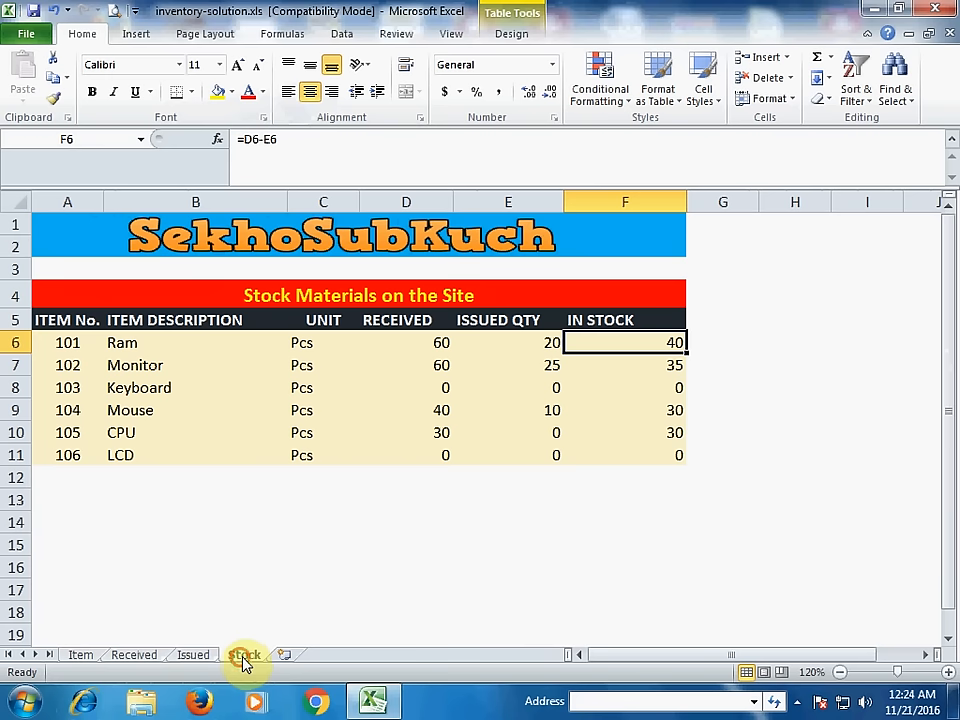
left_click(192, 372)
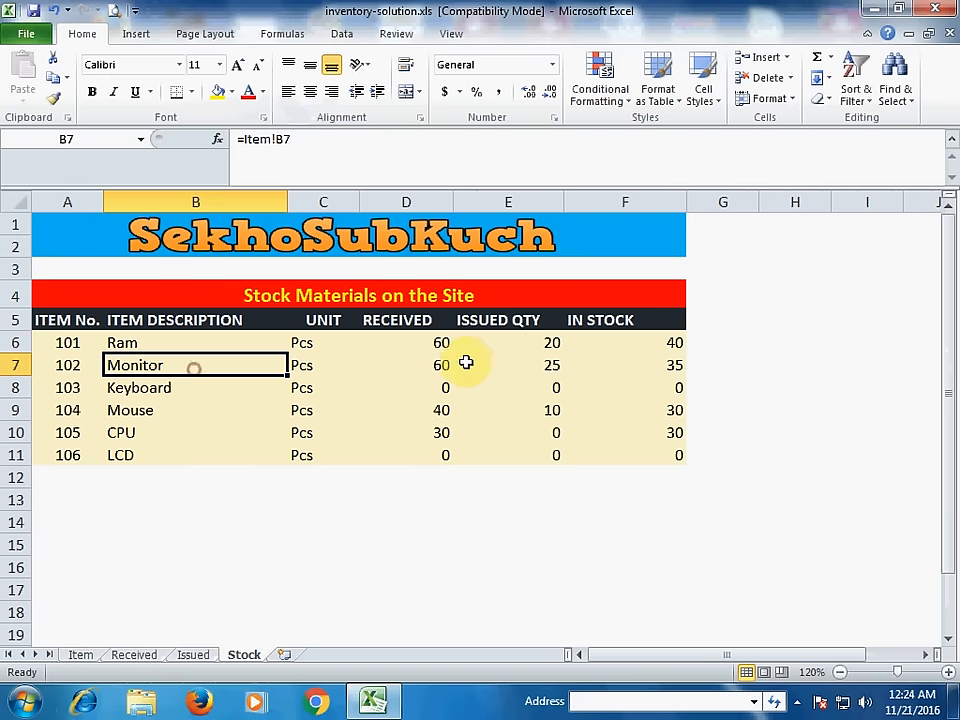
left_click(552, 367)
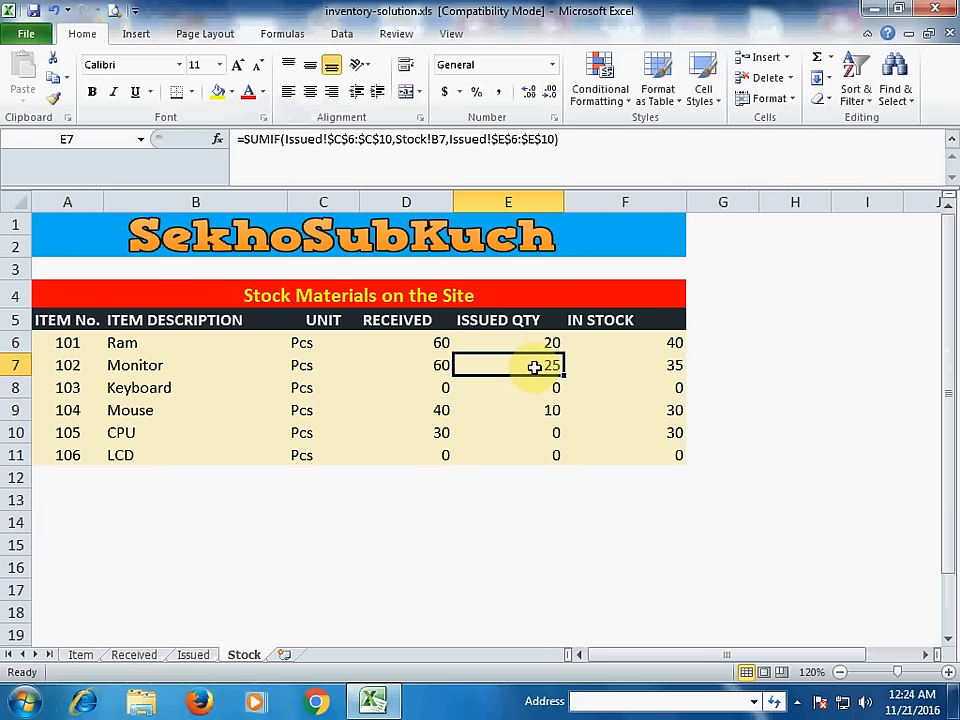
left_click(676, 366)
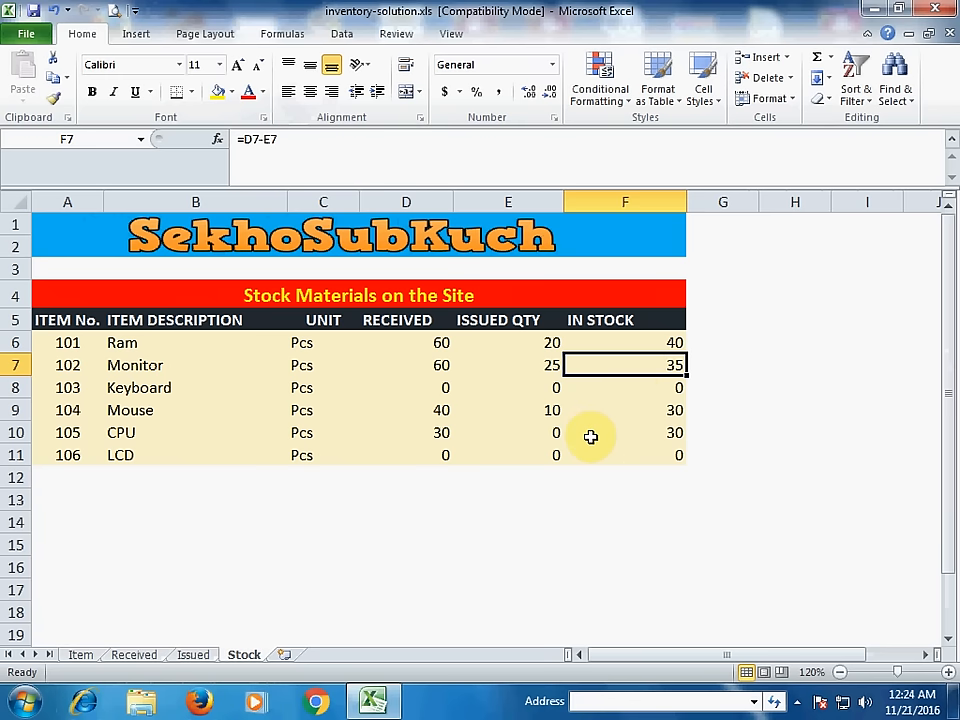
left_click(203, 657)
left_click(143, 657)
left_click(88, 656)
left_click(245, 541)
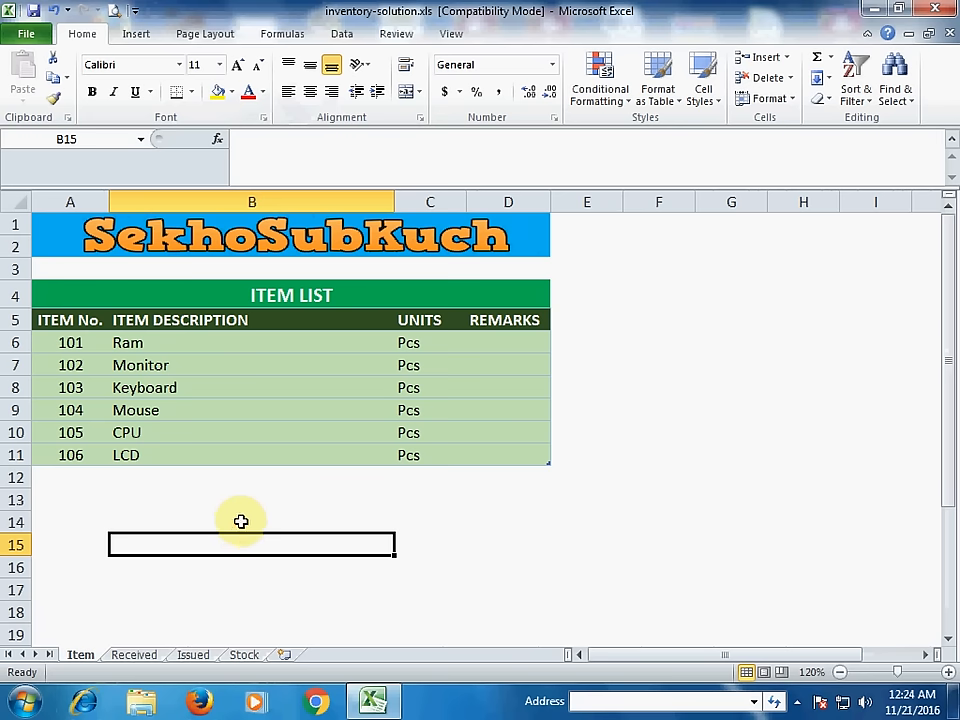
left_click(249, 498)
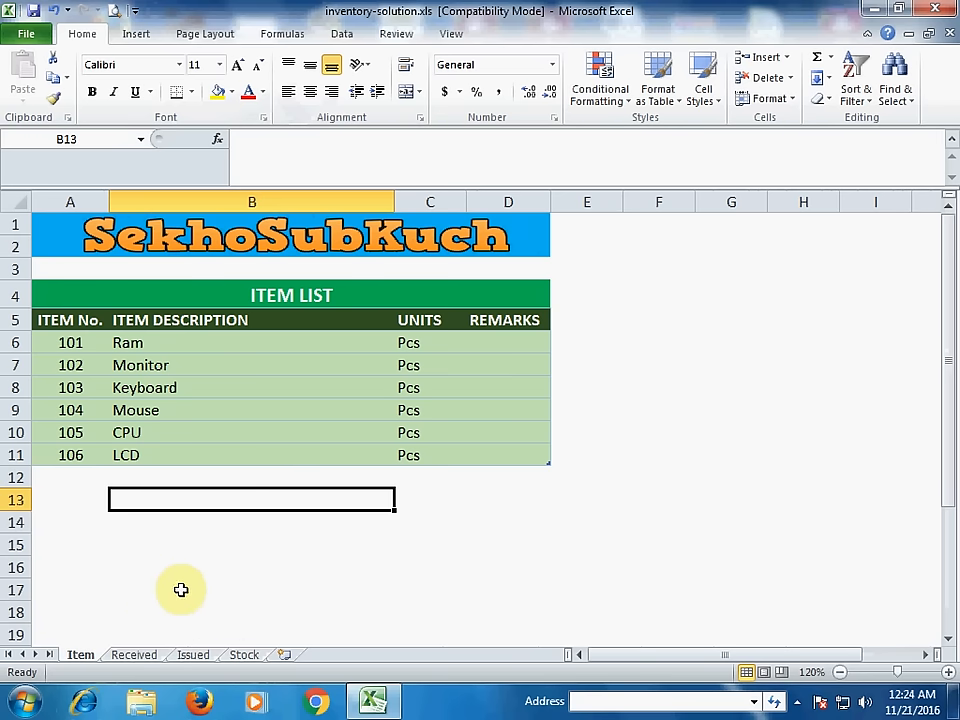
left_click(225, 482)
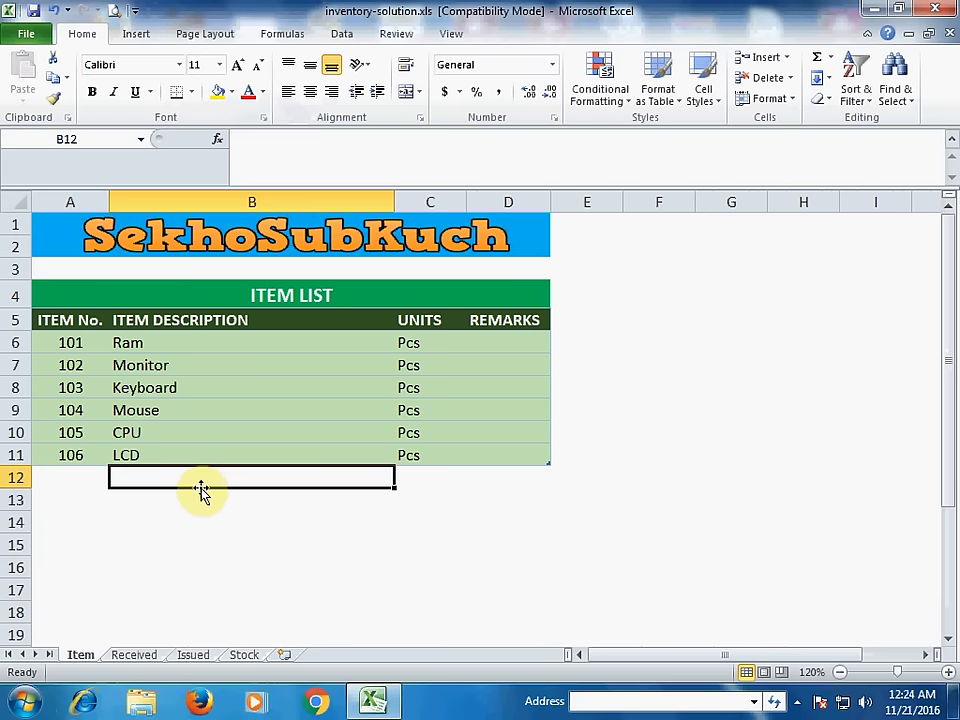